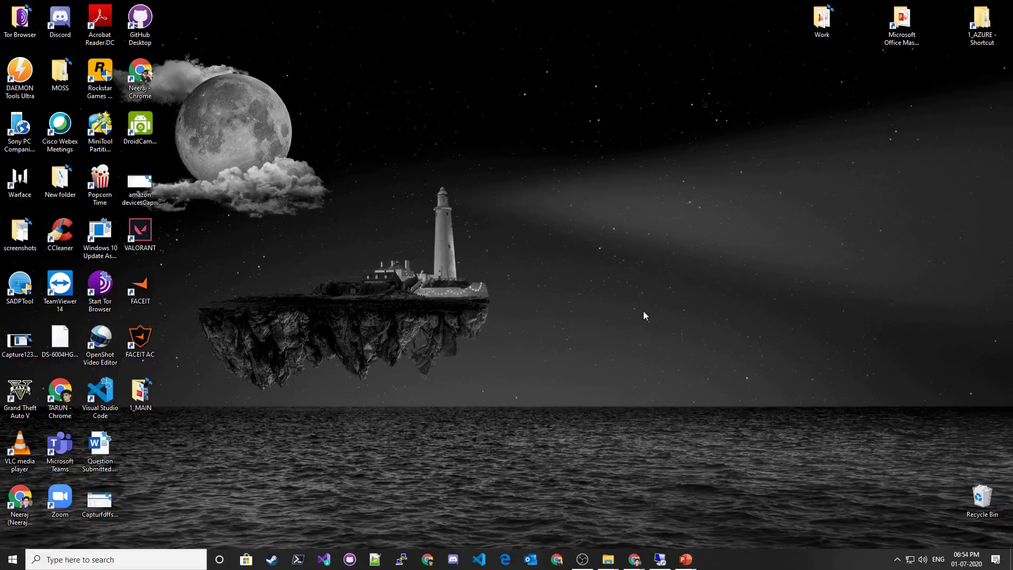
- Switch to the full-screen Remote Desktop session showing Chrome's Microsoft sign-in page
{"action": "left_click", "coordinate": [656, 560]}
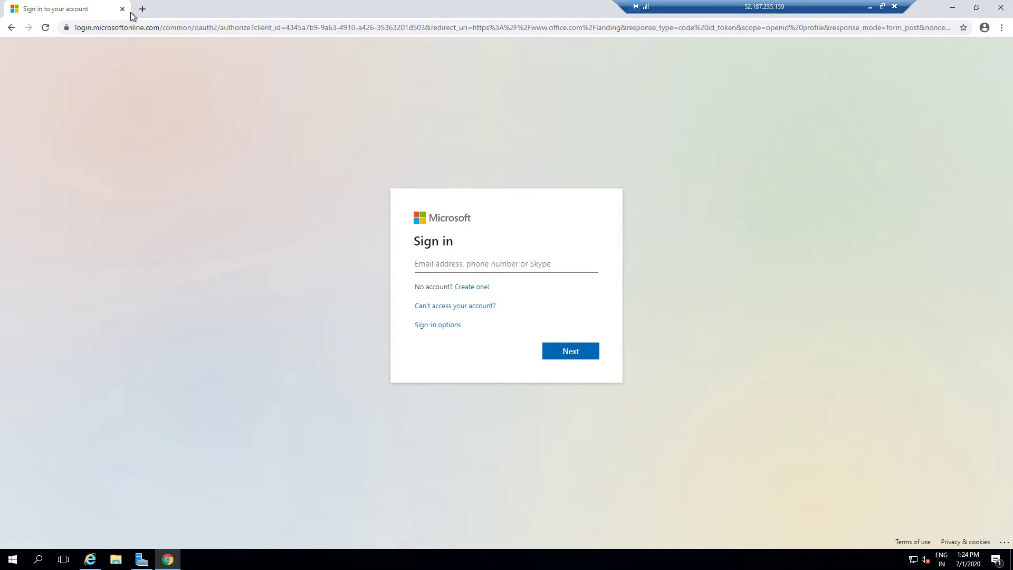
- Go to portal.office.com, which redirects to the login.microsoftonline.com sign-in page
{"action": "left_click", "coordinate": [122, 27]}
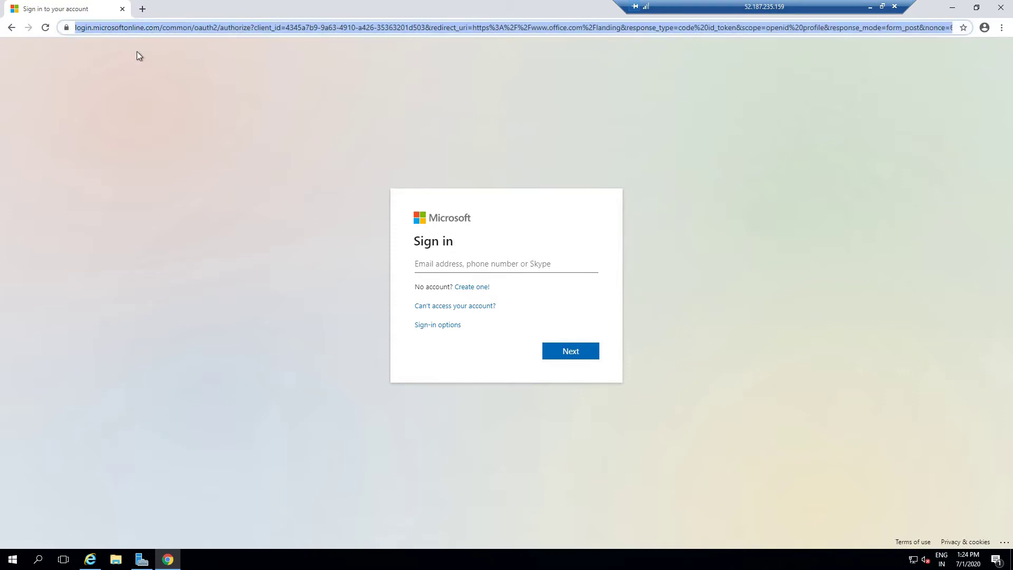
{"action": "type", "text": "portal.office.com"}
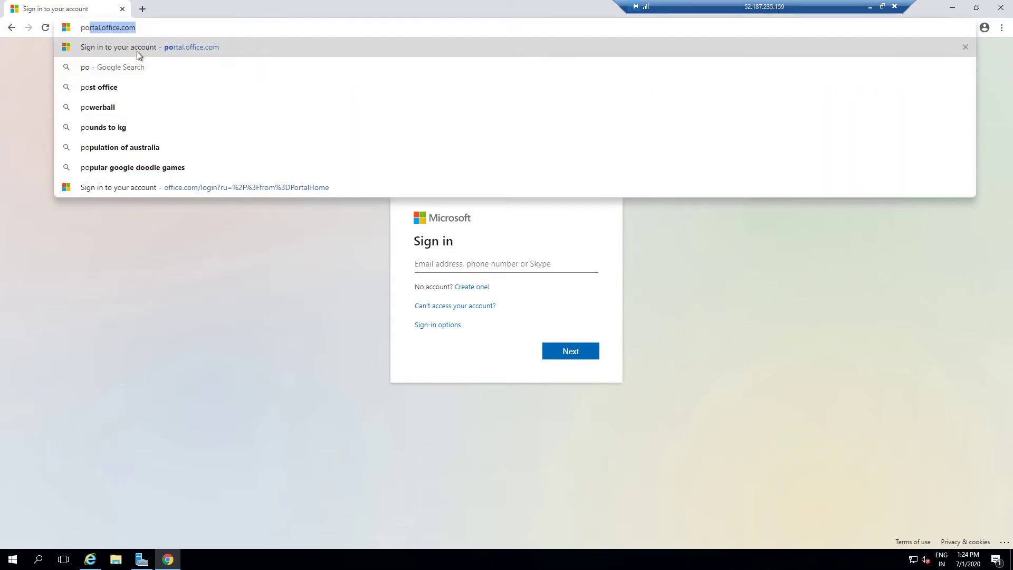
{"action": "key", "text": "End"}
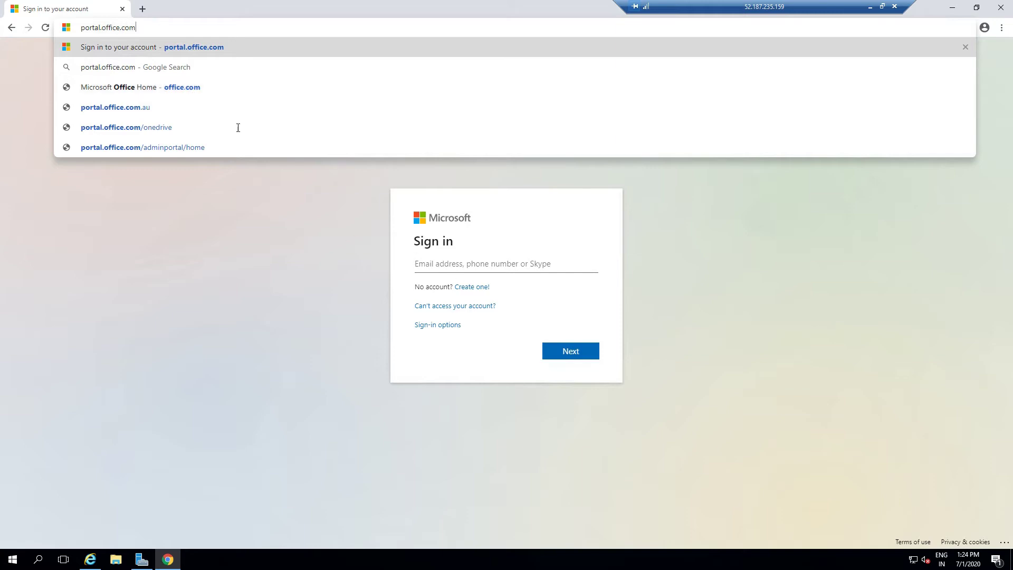
{"action": "left_click", "coordinate": [473, 263]}
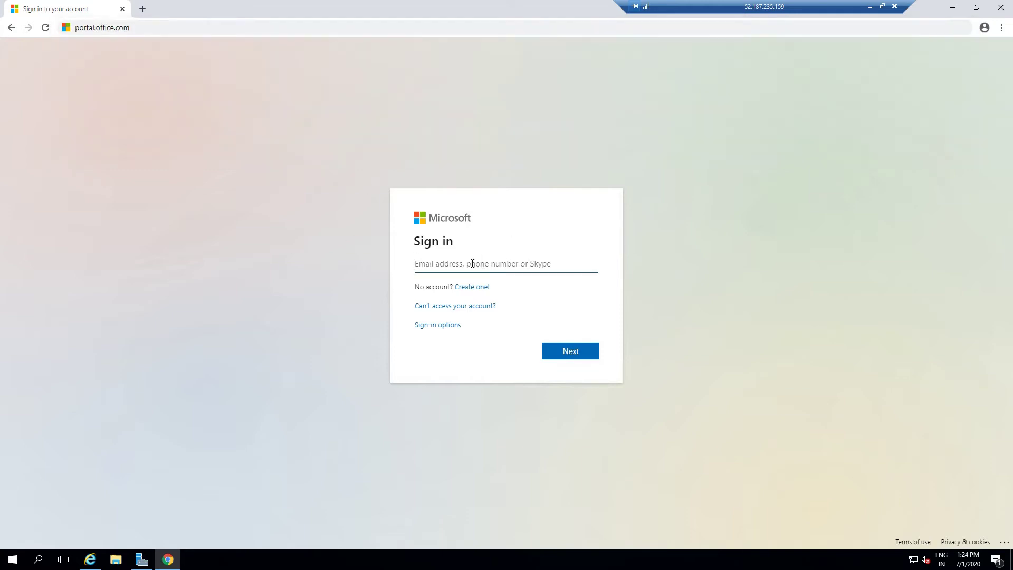
{"action": "left_click", "coordinate": [152, 31]}
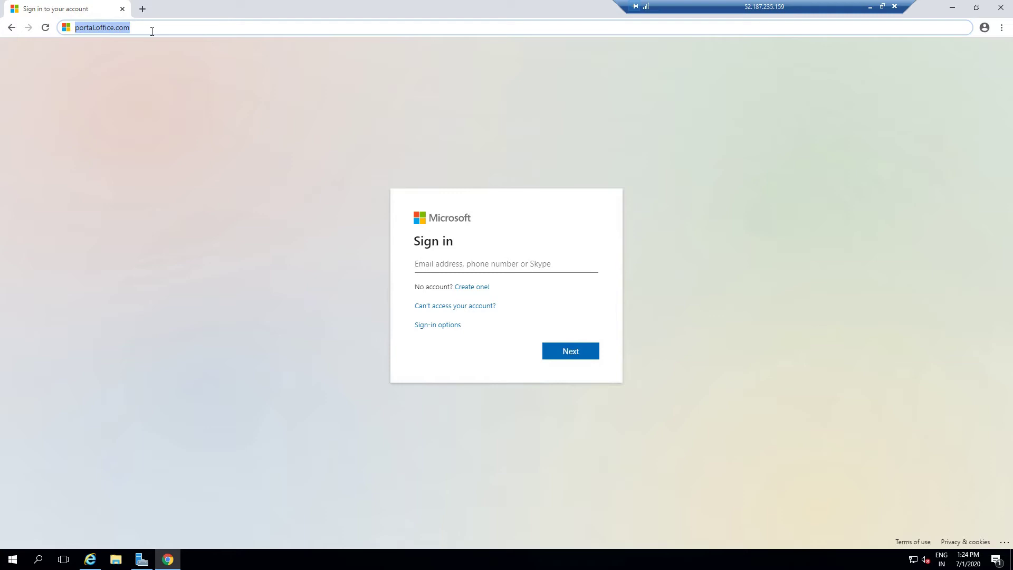
{"action": "key", "text": "Return"}
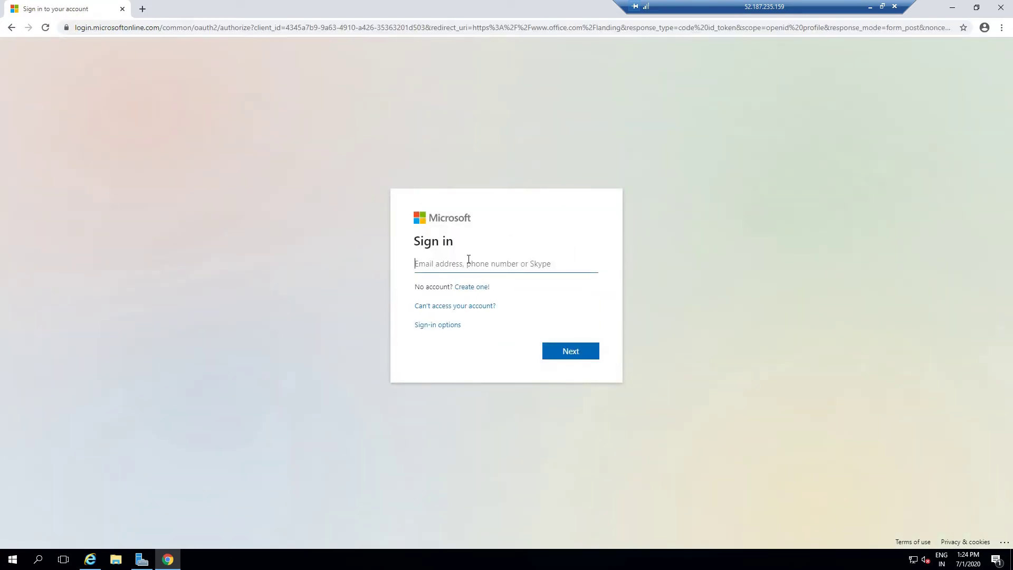
- Sign in with the work account's e-mail address and password
{"action": "key", "text": "Return"}
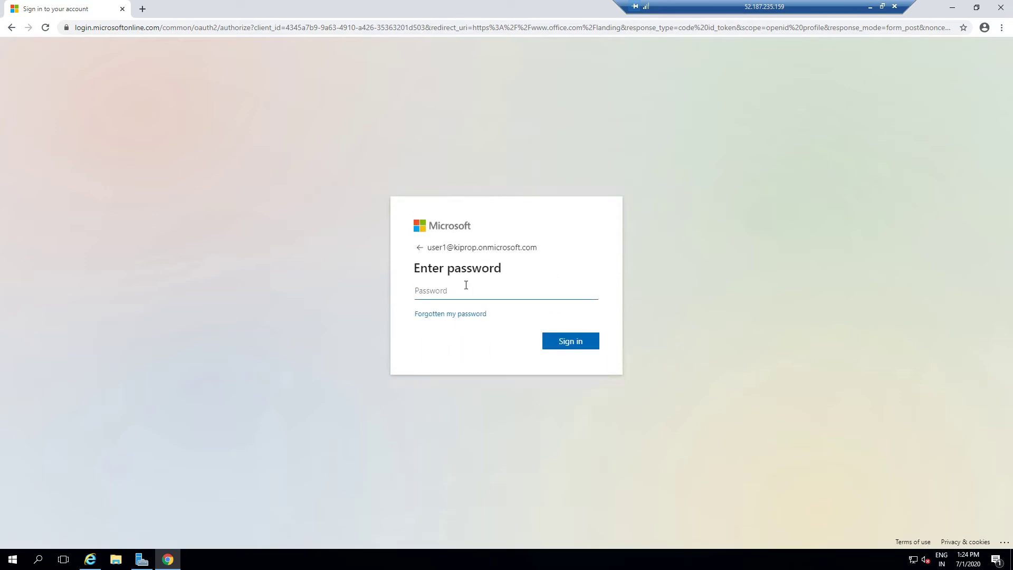
{"action": "type", "text": "P1"}
{"action": "key", "text": "Return"}
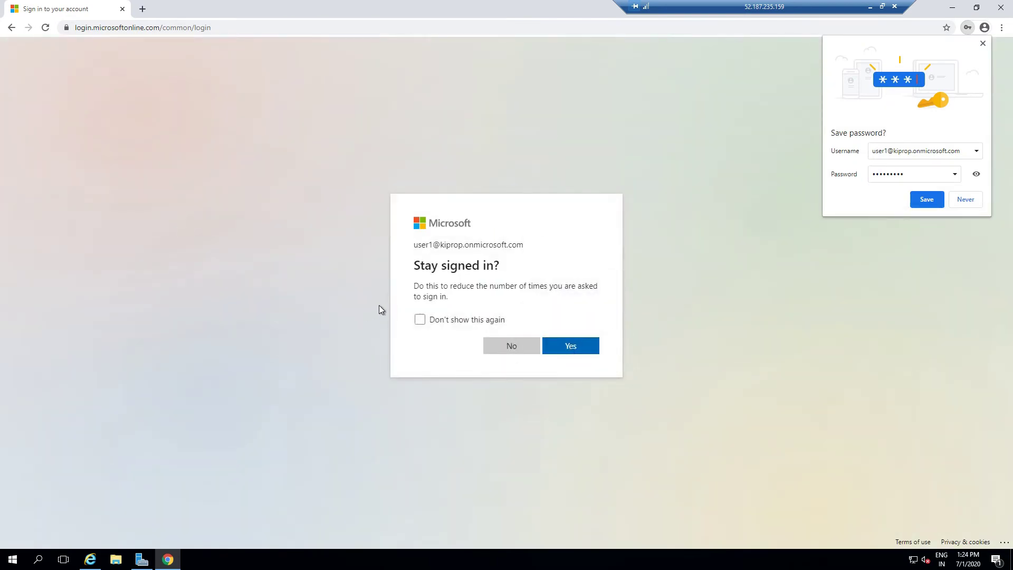
- Save the password in Chrome and stay signed in, with Don't show this again ticked
{"action": "left_click", "coordinate": [420, 320]}
{"action": "left_click", "coordinate": [927, 198]}
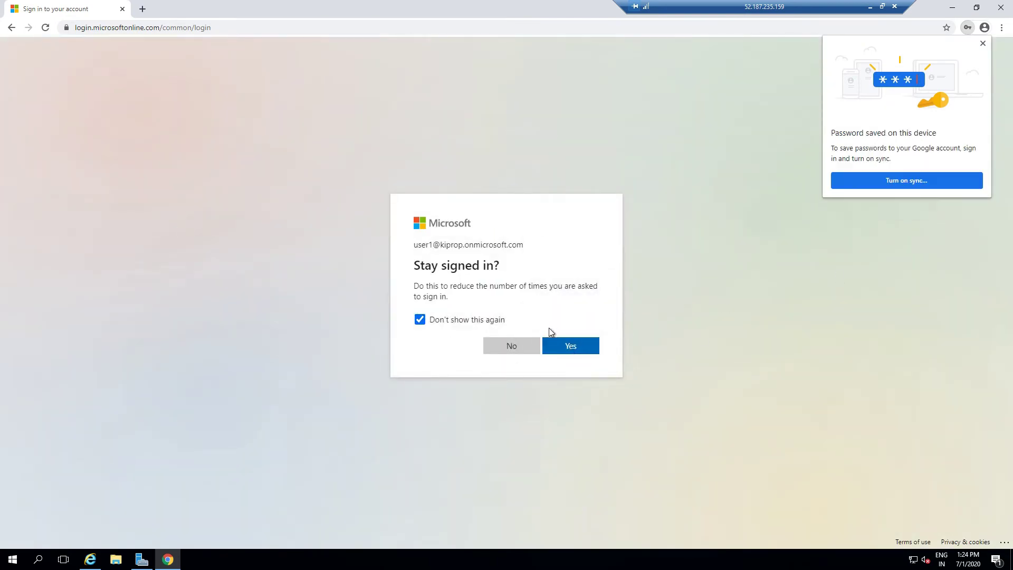
{"action": "left_click", "coordinate": [574, 351]}
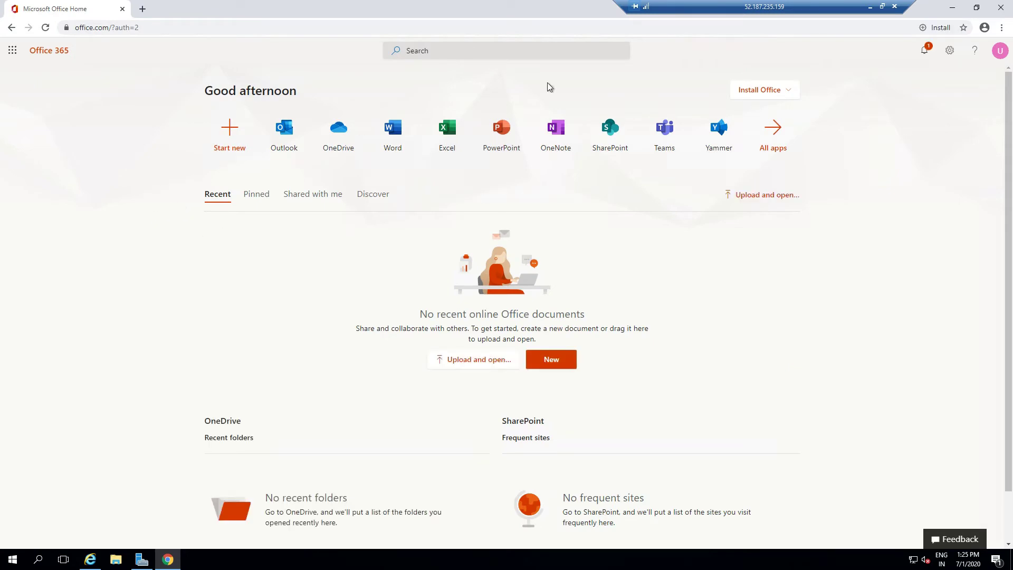
- Download the Office 365 apps installer from the Install Office menu on office.com
{"action": "left_click", "coordinate": [772, 93]}
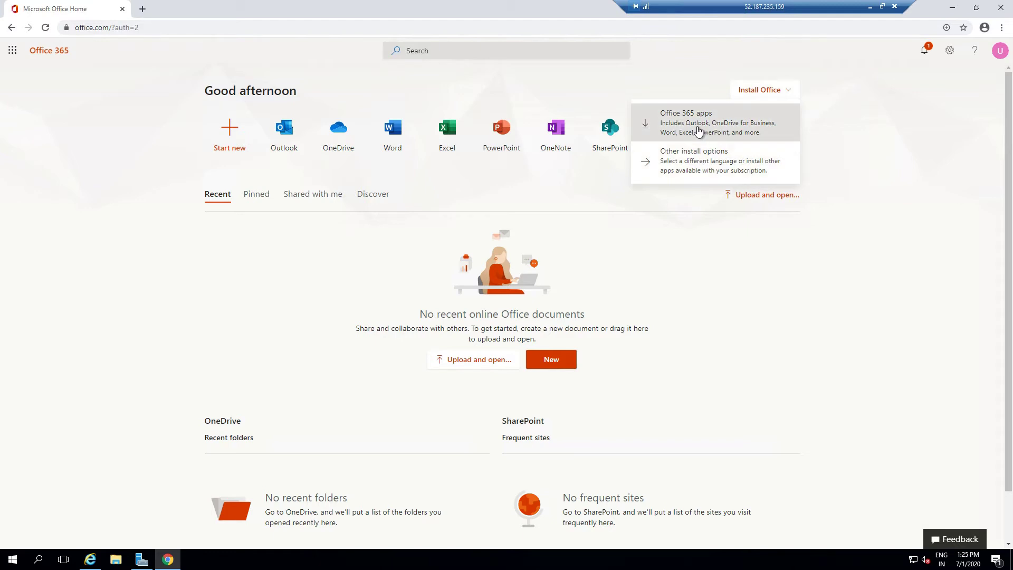
{"action": "right_click", "coordinate": [698, 130]}
{"action": "left_click", "coordinate": [685, 137]}
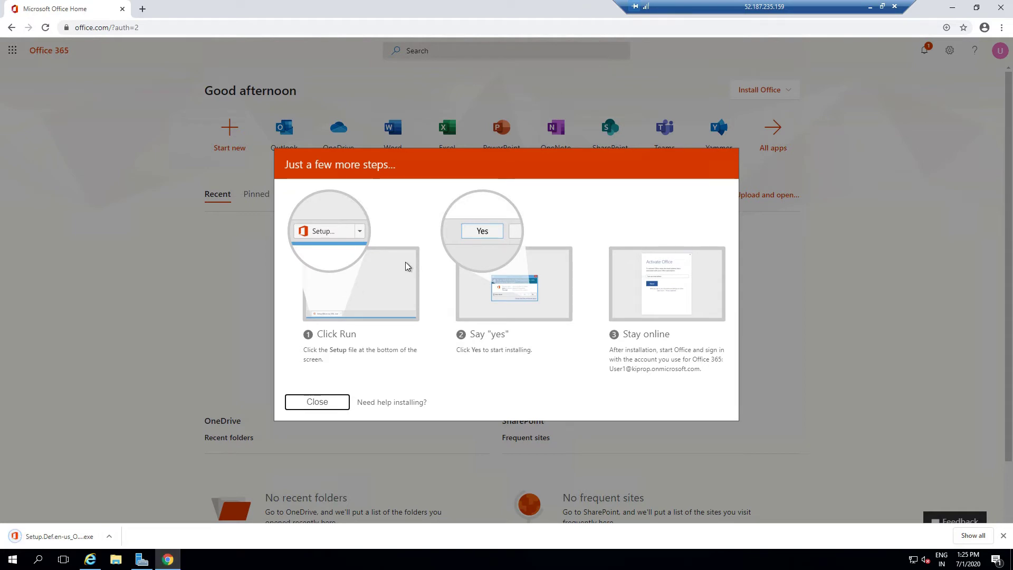
- Run the downloaded Office setup .exe, approving the security warning and User Account Control prompt
{"action": "left_click", "coordinate": [40, 538]}
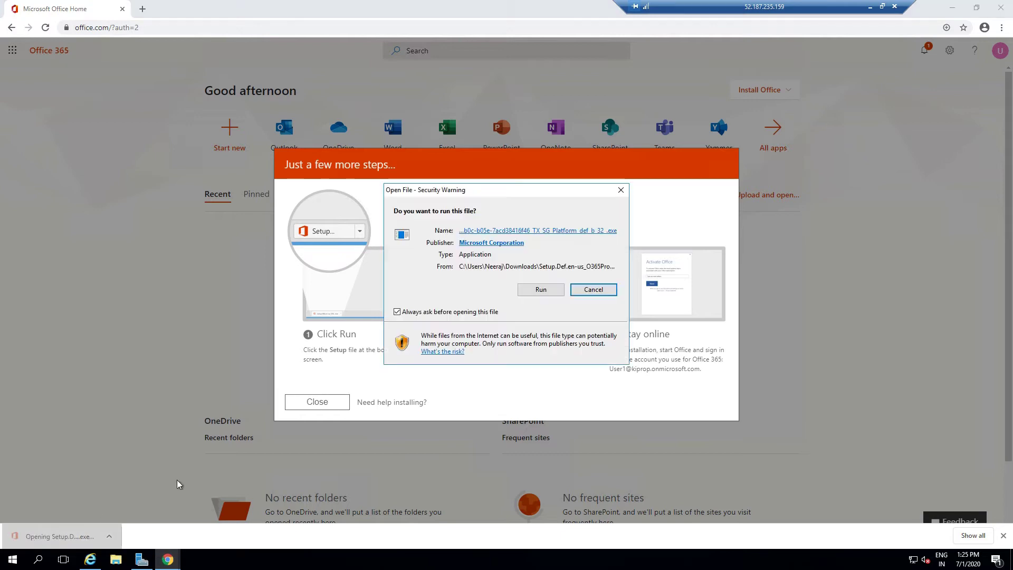
{"action": "left_click", "coordinate": [541, 290]}
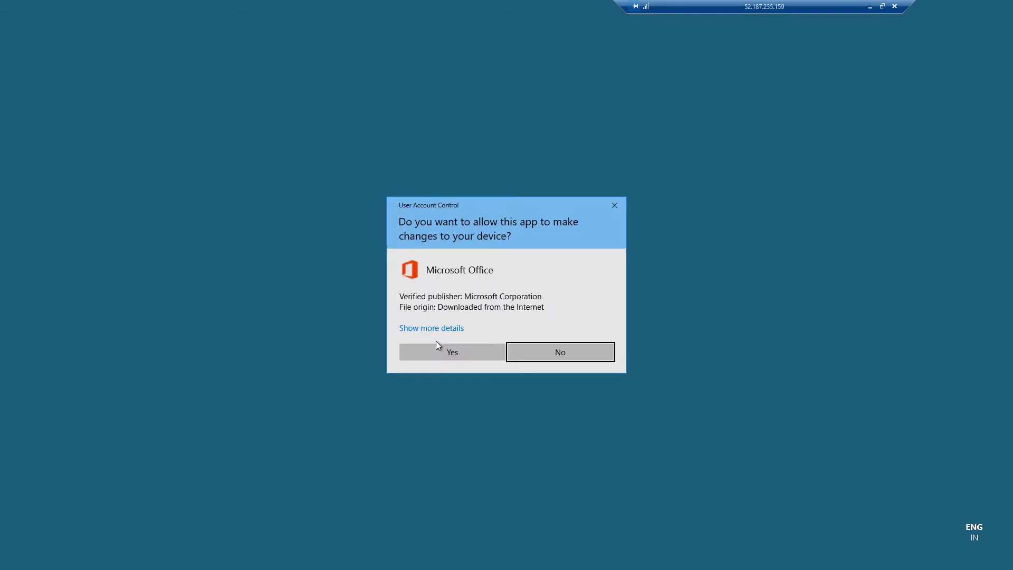
{"action": "left_click", "coordinate": [437, 358]}
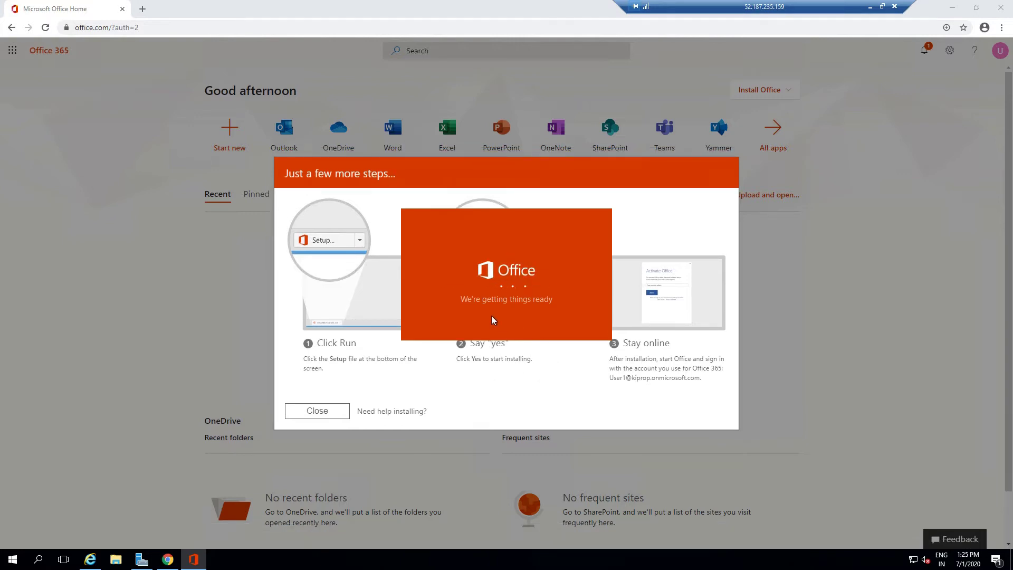
- Search the Start menu for Word and PowerPoint to see whether they're installed yet
{"action": "left_click", "coordinate": [13, 559]}
{"action": "type", "text": "word"}
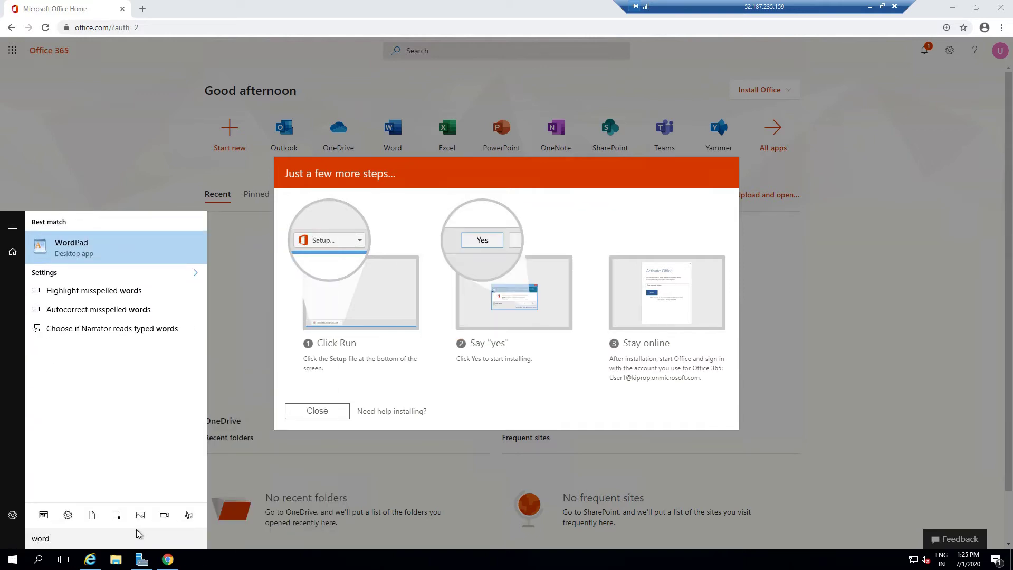
{"action": "key", "text": "BackSpace"}
{"action": "key", "text": "BackSpace"}
{"action": "key", "text": "BackSpace"}
{"action": "key", "text": "BackSpace"}
{"action": "type", "text": "power"}
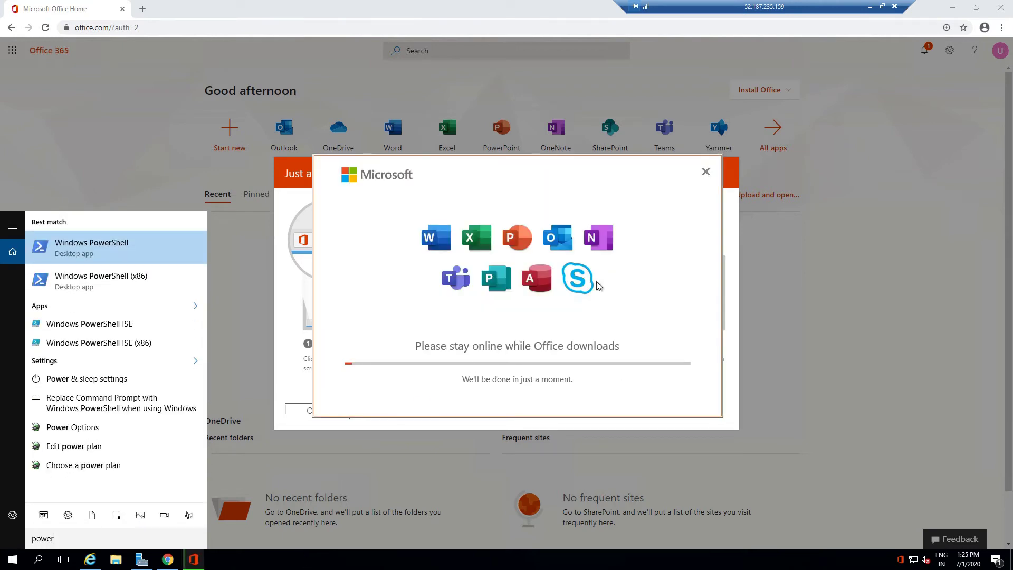
{"action": "left_click", "coordinate": [540, 376]}
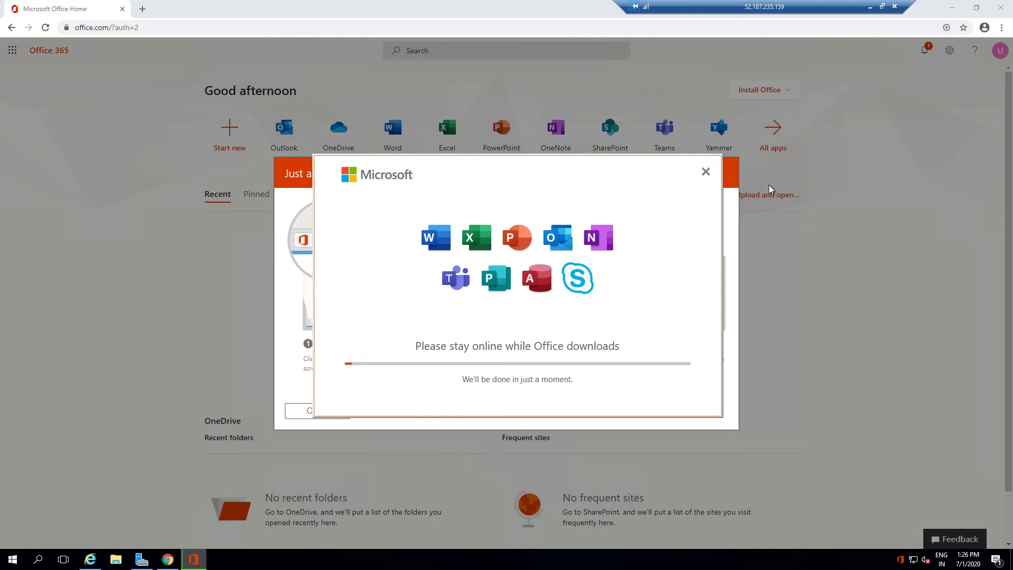
- Open office.com in a new tab and go to My account from the profile avatar
{"action": "left_click", "coordinate": [140, 6]}
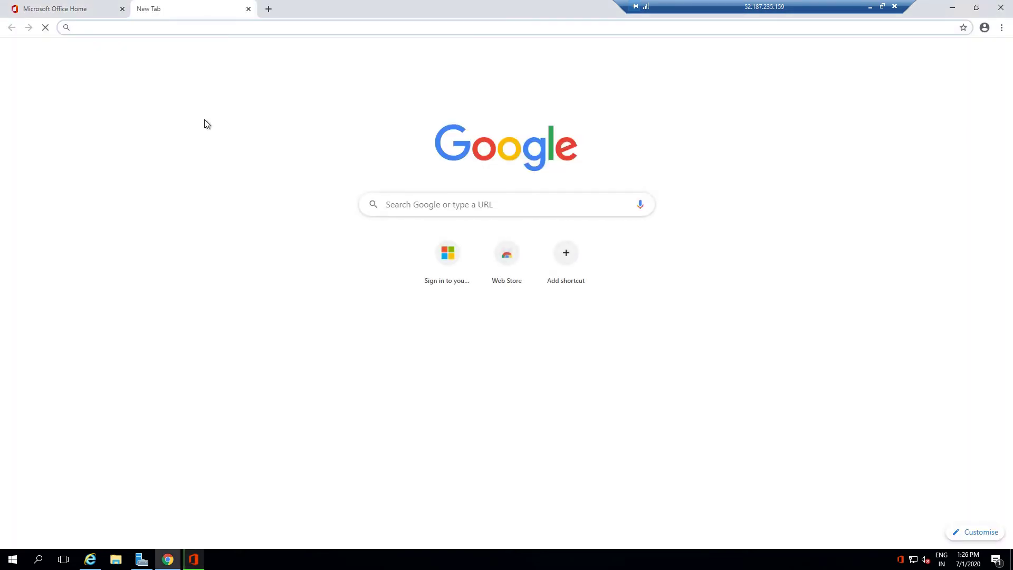
{"action": "type", "text": "office.com/?auth=2"}
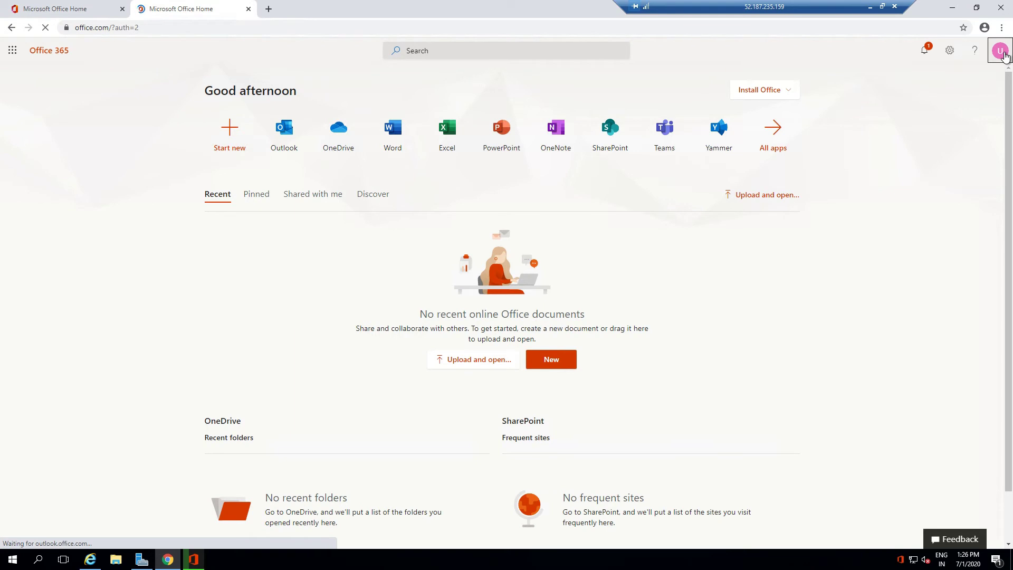
{"action": "left_click", "coordinate": [1005, 57]}
{"action": "left_click", "coordinate": [923, 147]}
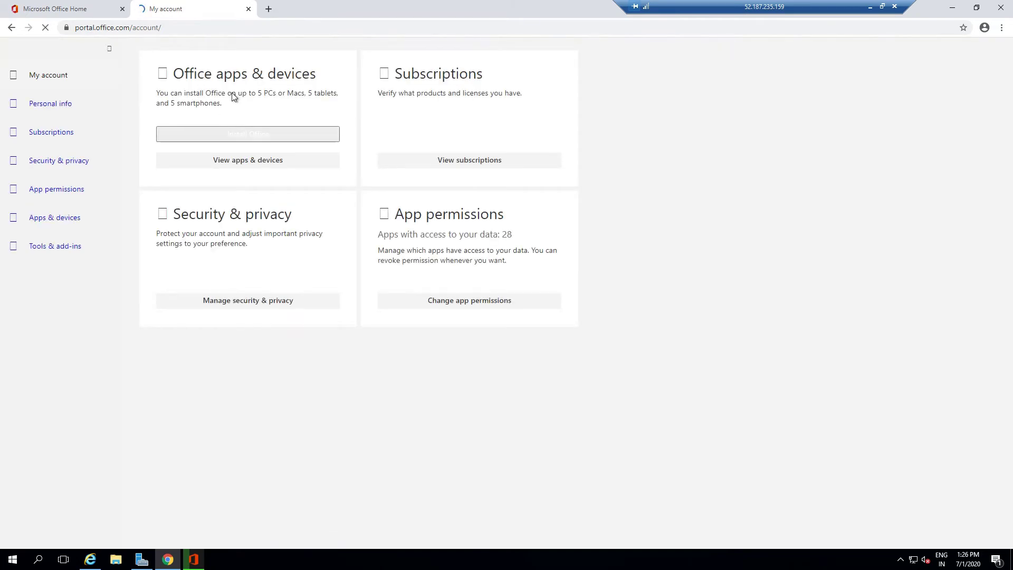
- Review the Subscriptions page, highlighting the Office 365 E3 license and its services
{"action": "left_click", "coordinate": [62, 136]}
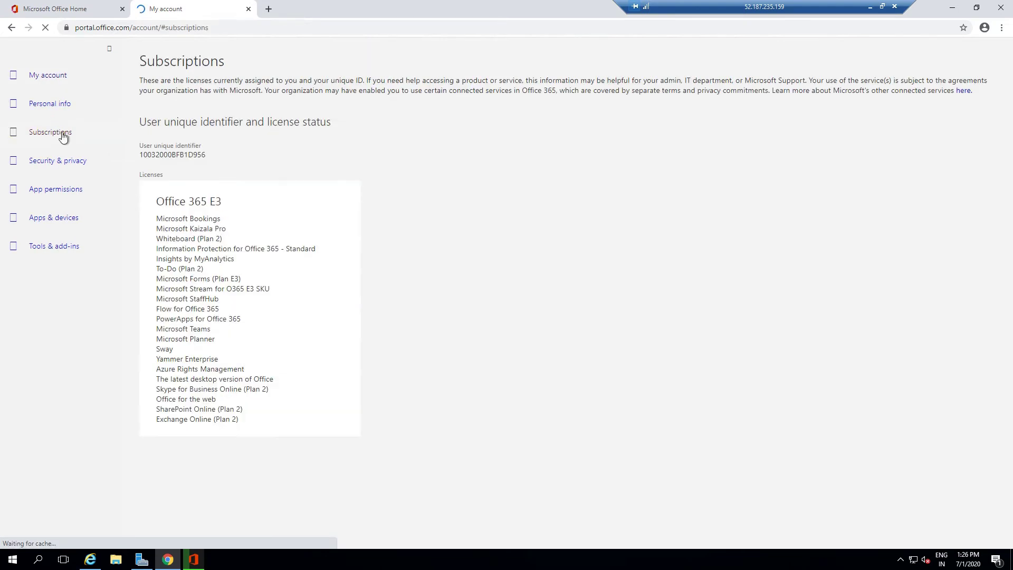
{"action": "triple_click", "coordinate": [200, 205]}
{"action": "left_click", "coordinate": [221, 226]}
{"action": "left_click_drag", "start_coordinate": [226, 201], "coordinate": [154, 215]}
{"action": "left_click", "coordinate": [242, 374]}
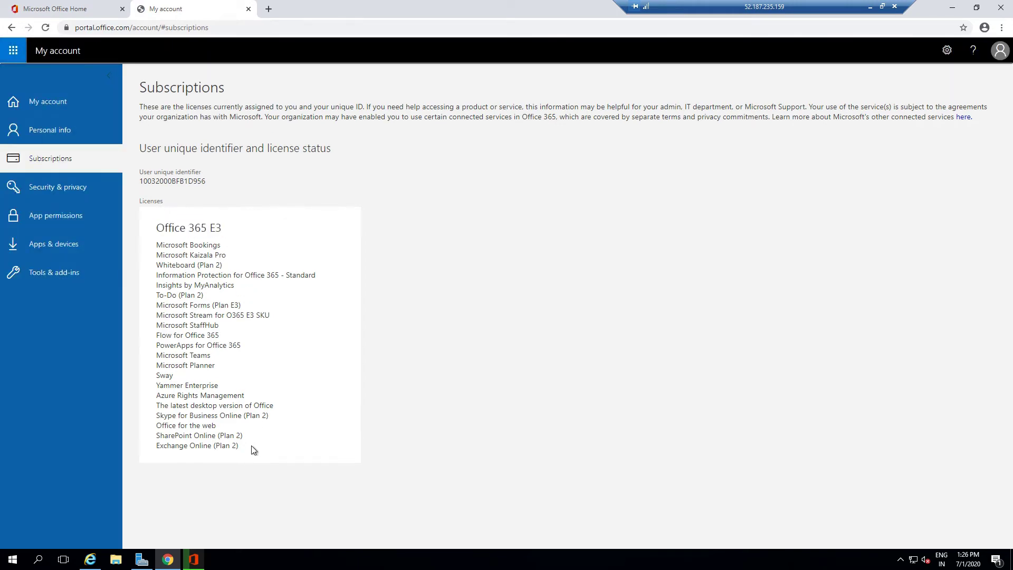
{"action": "left_click_drag", "start_coordinate": [251, 452], "coordinate": [152, 249]}
{"action": "left_click", "coordinate": [328, 283]}
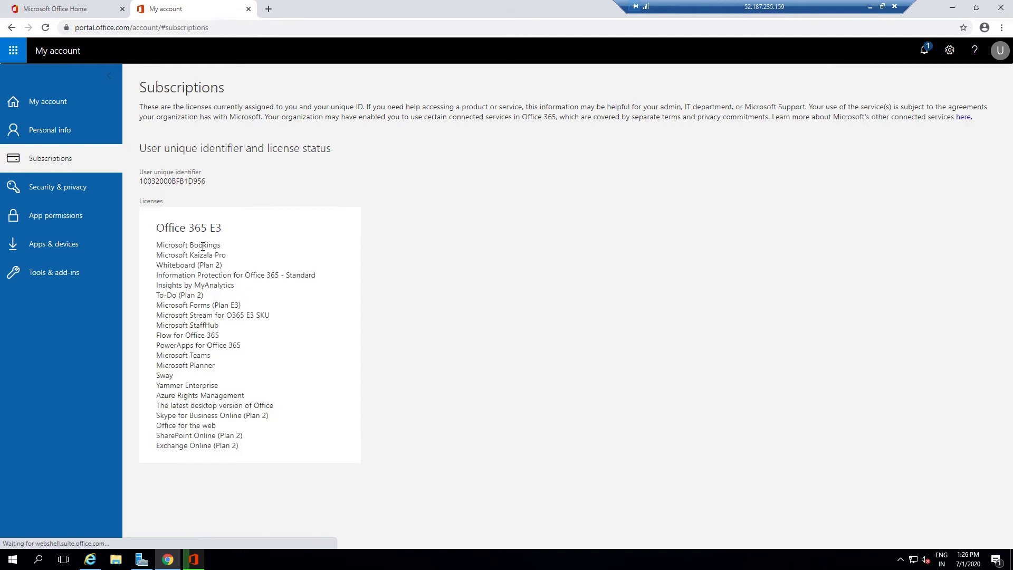
- Open Apps & devices, check the Office download on the home tab, then return to My account
{"action": "left_click", "coordinate": [51, 254]}
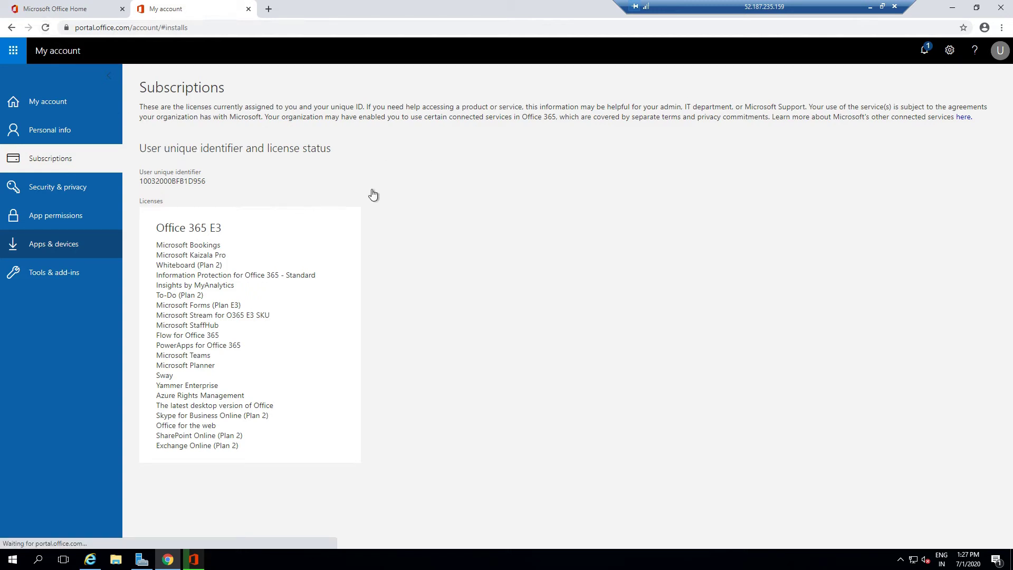
{"action": "left_click", "coordinate": [79, 9]}
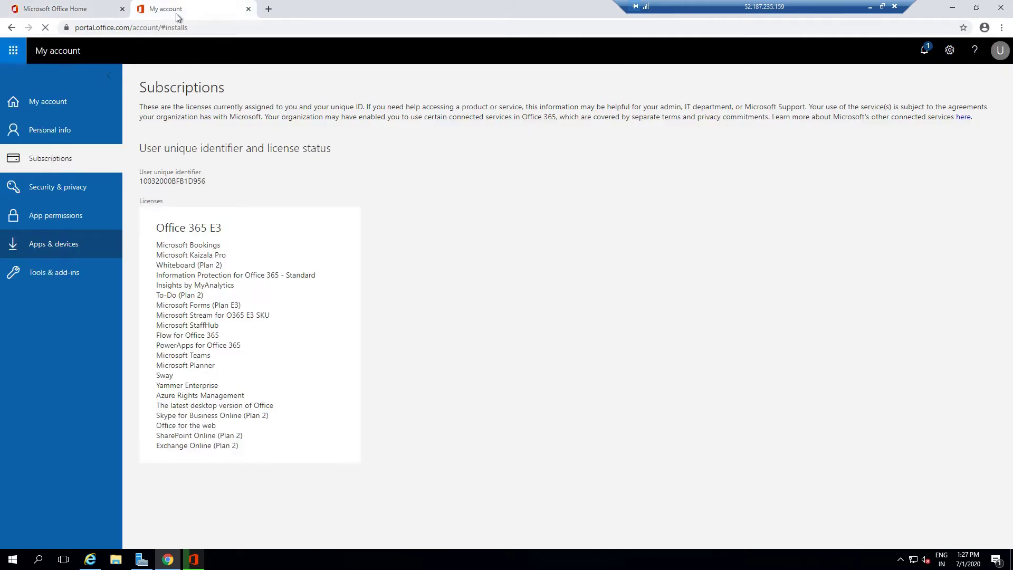
{"action": "left_click", "coordinate": [91, 5]}
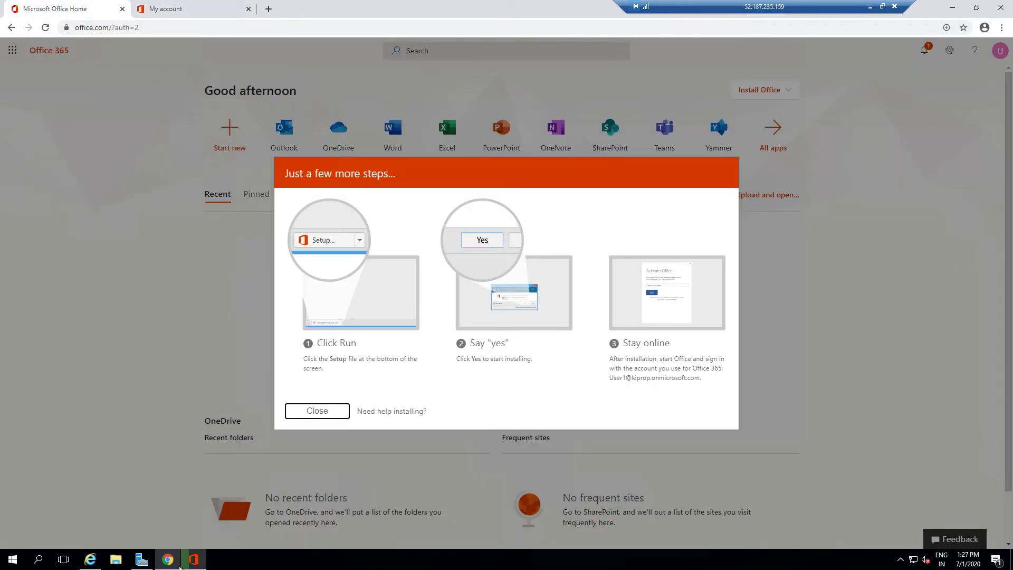
{"action": "left_click", "coordinate": [193, 559]}
{"action": "left_click", "coordinate": [193, 5]}
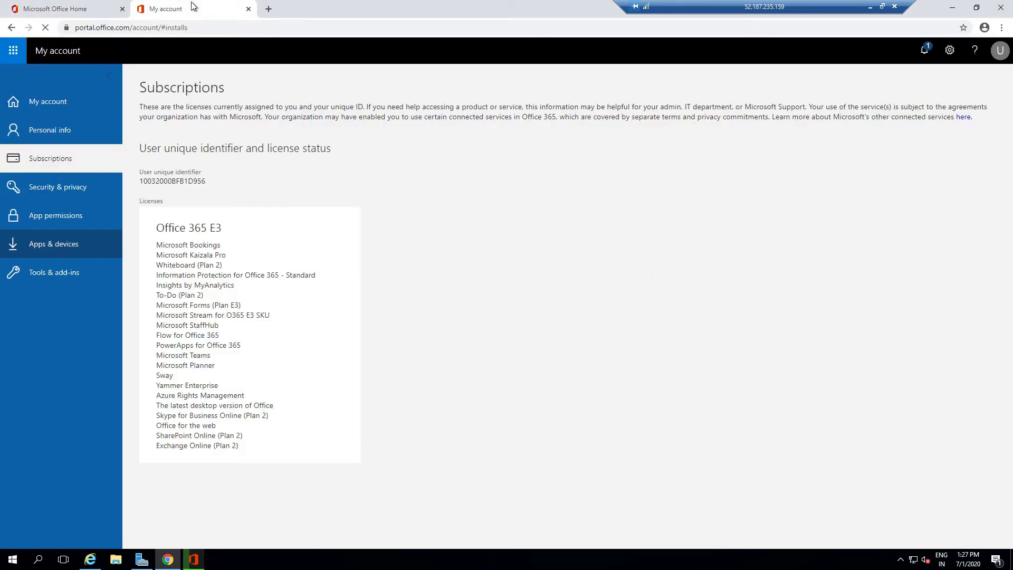
{"action": "left_click", "coordinate": [464, 108]}
{"action": "left_click", "coordinate": [182, 9]}
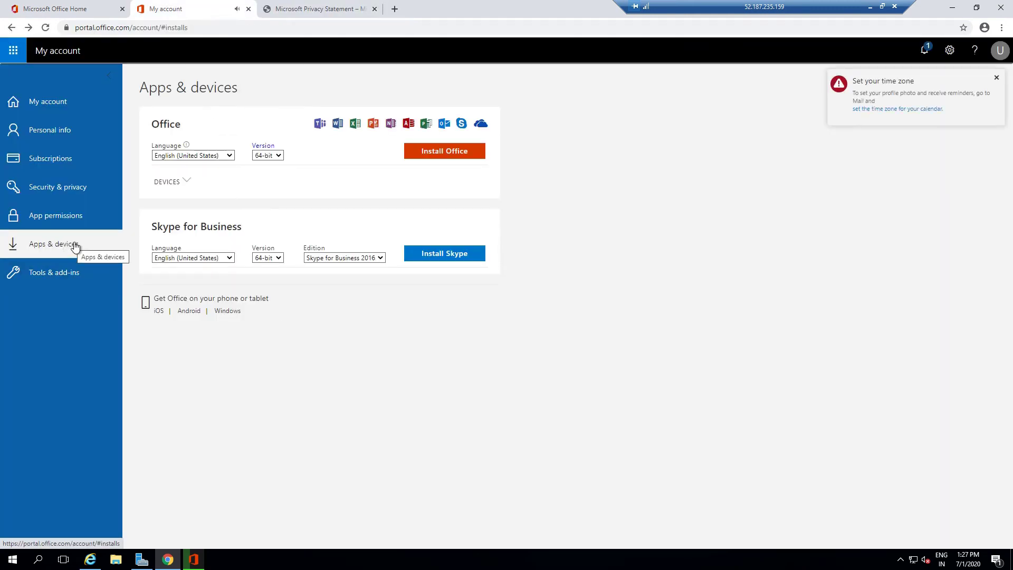
- Expand Devices to see DESKTOP-ABRQ1S8, the device where Office is installed
{"action": "left_click", "coordinate": [187, 181]}
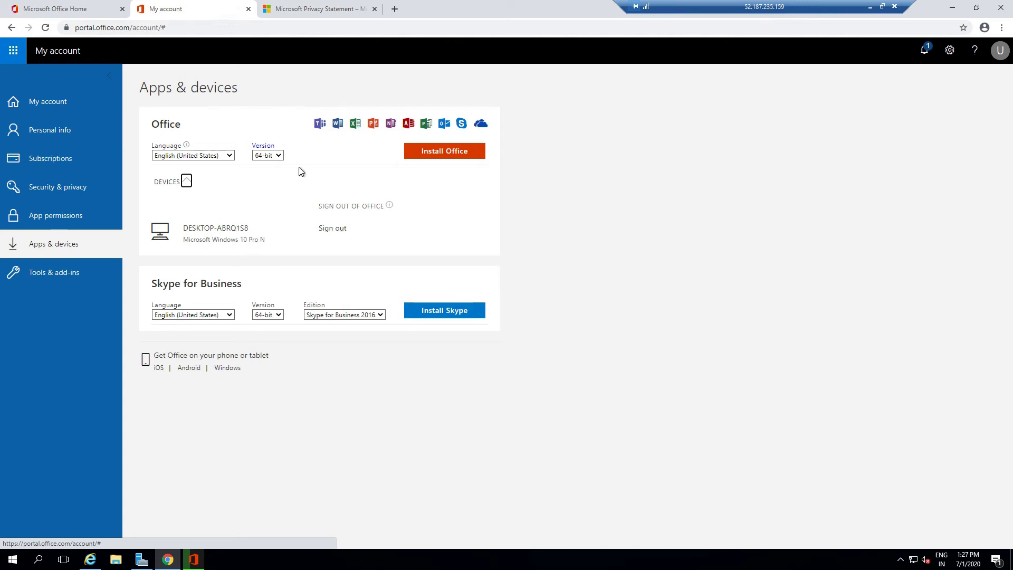
{"action": "left_click_drag", "start_coordinate": [194, 227], "coordinate": [242, 232]}
{"action": "left_click", "coordinate": [232, 238]}
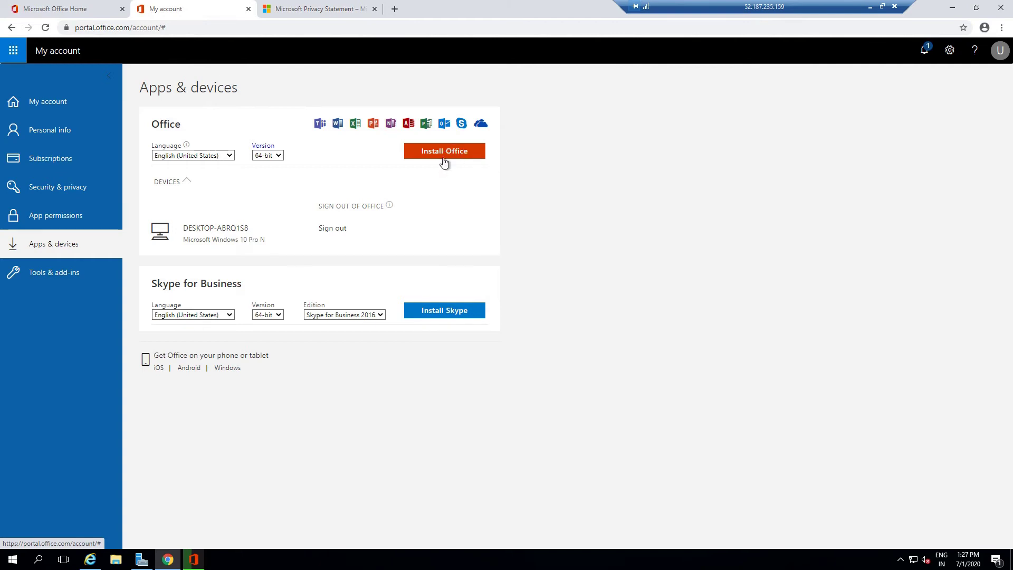
- Visit App permissions, Security & privacy, Subscriptions and Personal info, then the Office home tab
{"action": "left_click", "coordinate": [56, 216]}
{"action": "scroll", "coordinate": [427, 215], "scroll_direction": "down", "scroll_amount": 1}
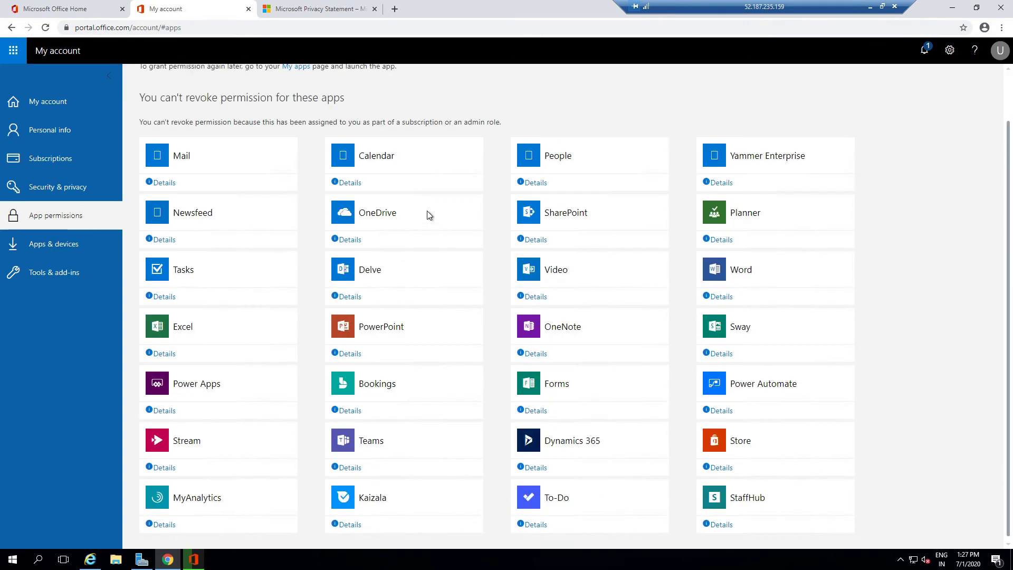
{"action": "scroll", "coordinate": [424, 214], "scroll_direction": "up", "scroll_amount": 1}
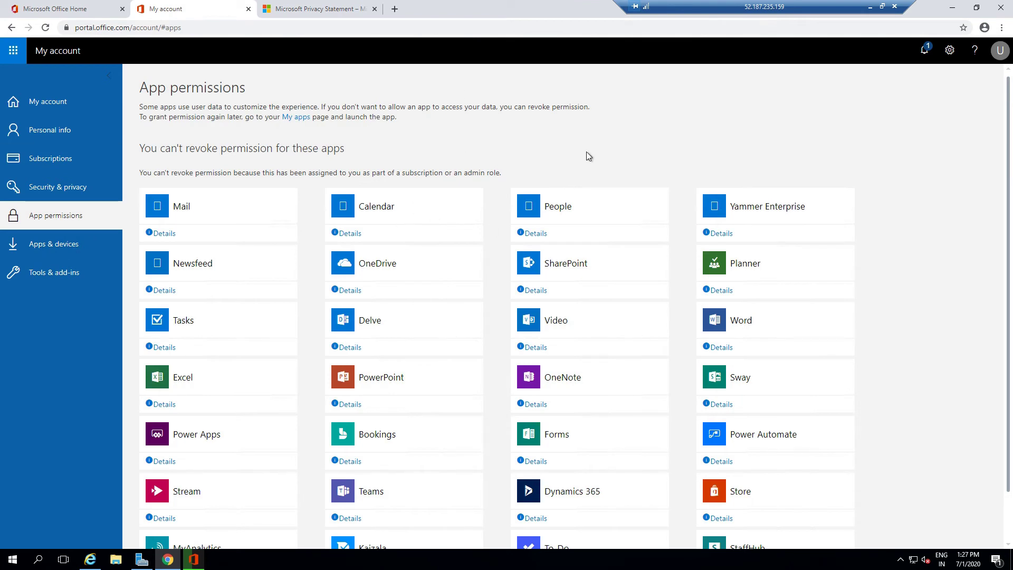
{"action": "scroll", "coordinate": [584, 158], "scroll_direction": "down", "scroll_amount": 1}
{"action": "left_click", "coordinate": [55, 188]}
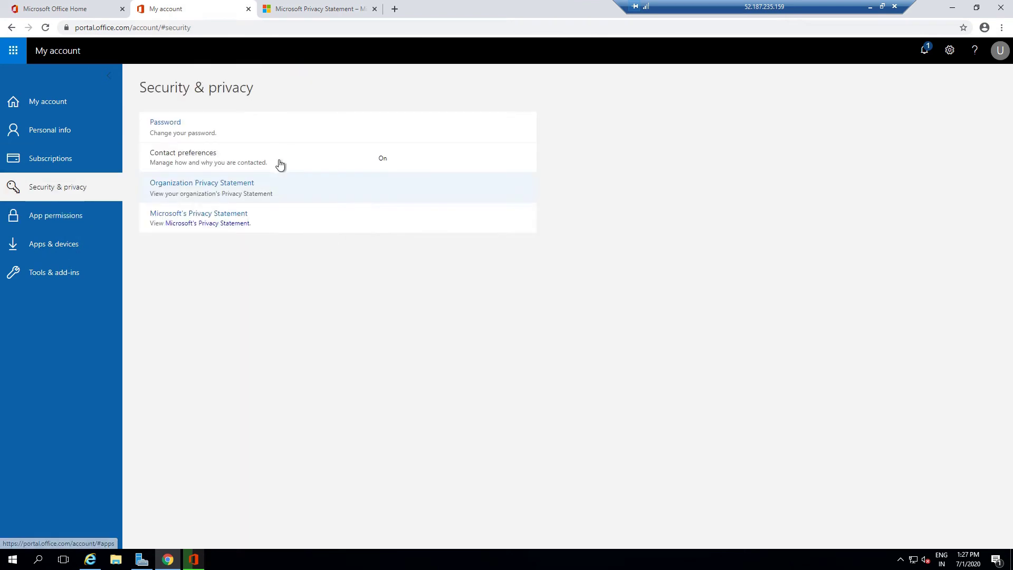
{"action": "left_click", "coordinate": [68, 164]}
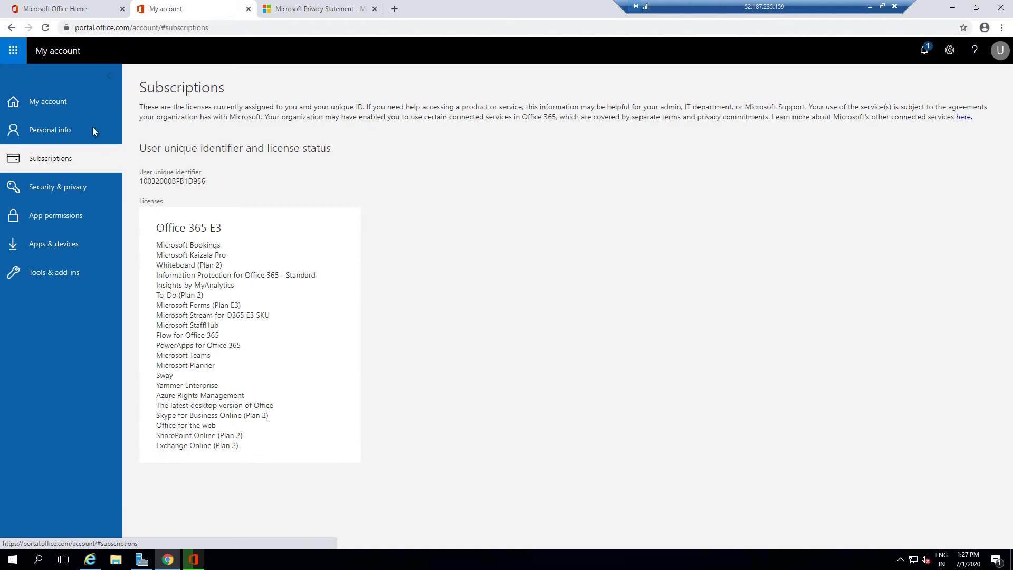
{"action": "left_click", "coordinate": [35, 131]}
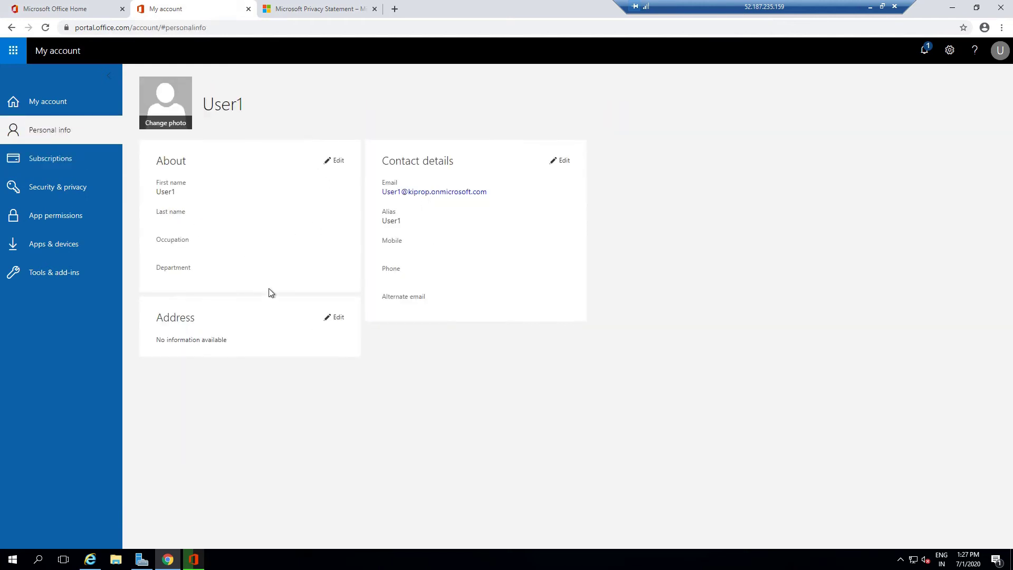
{"action": "left_click", "coordinate": [23, 106]}
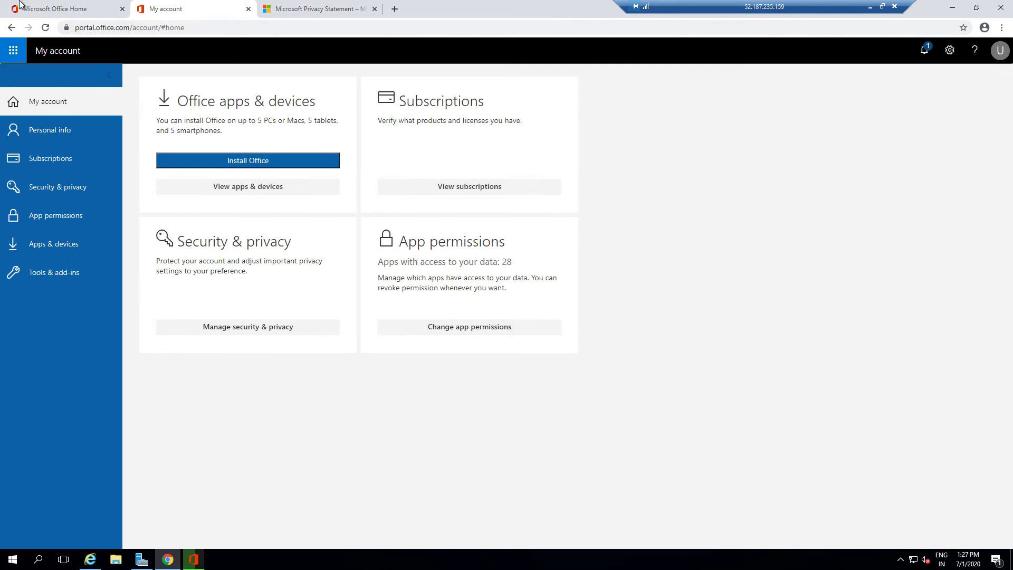
{"action": "left_click", "coordinate": [64, 9]}
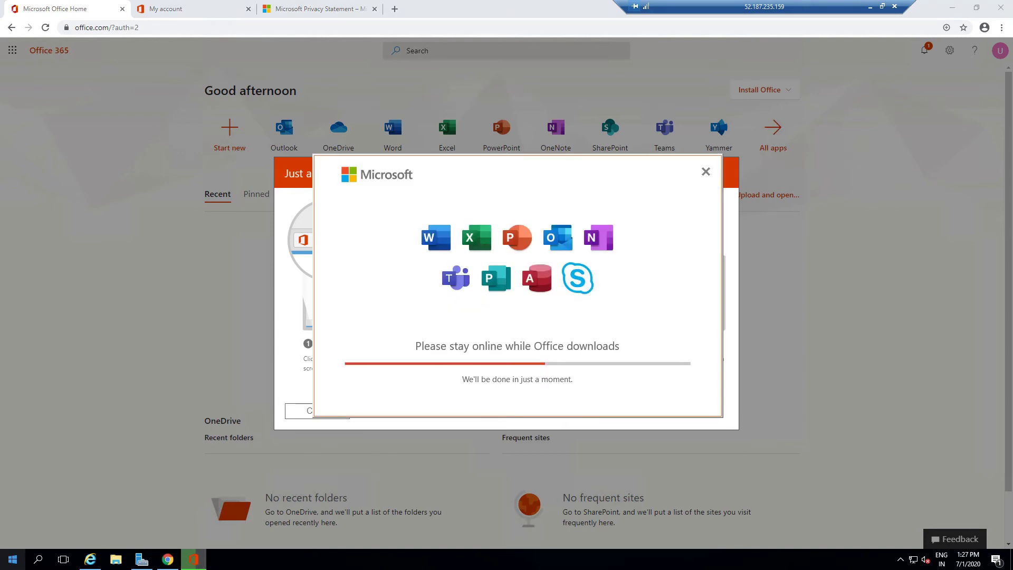
{"action": "left_click", "coordinate": [13, 560]}
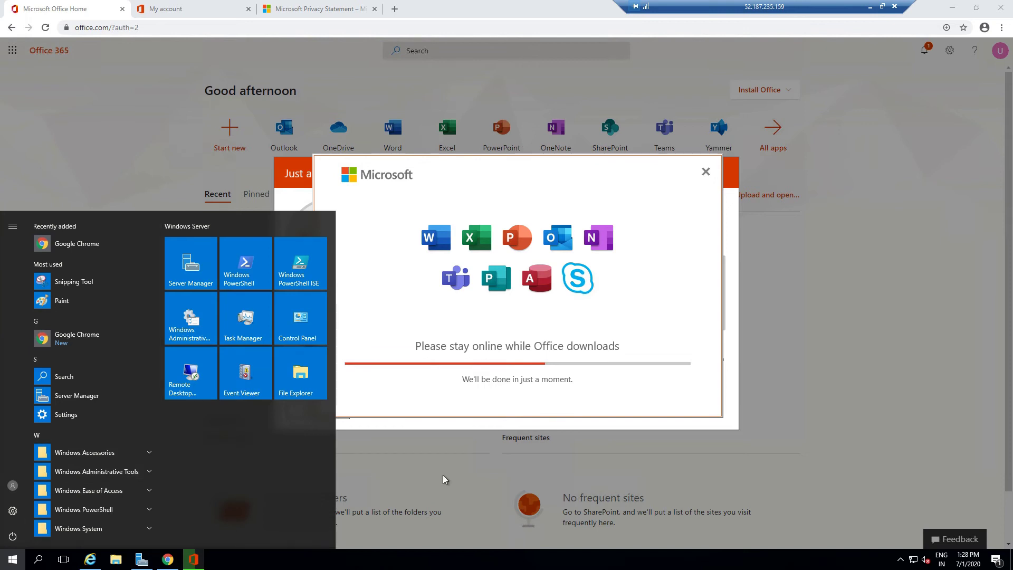
{"action": "type", "text": "po"}
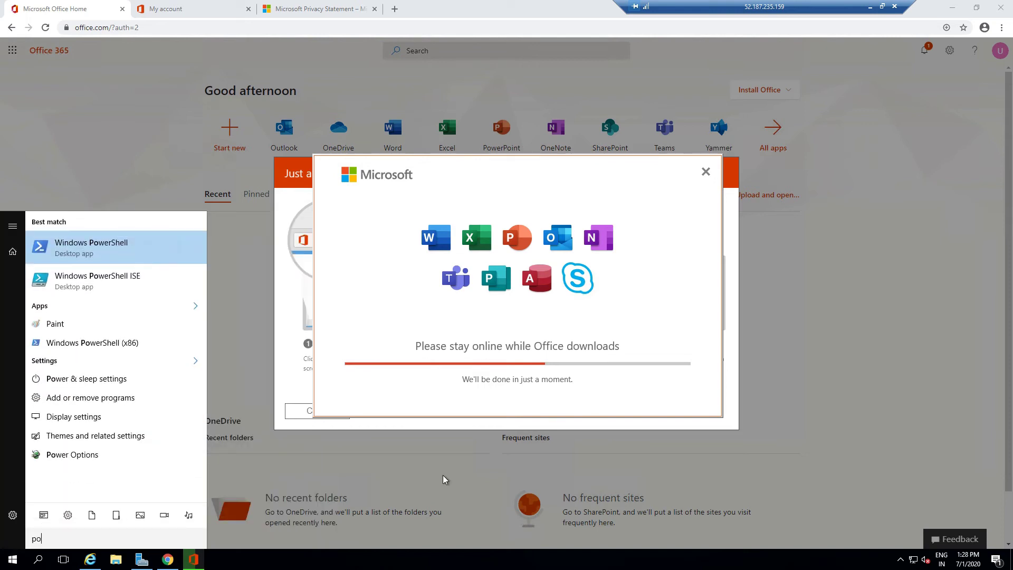
{"action": "key", "text": "BackSpace"}
{"action": "key", "text": "BackSpace"}
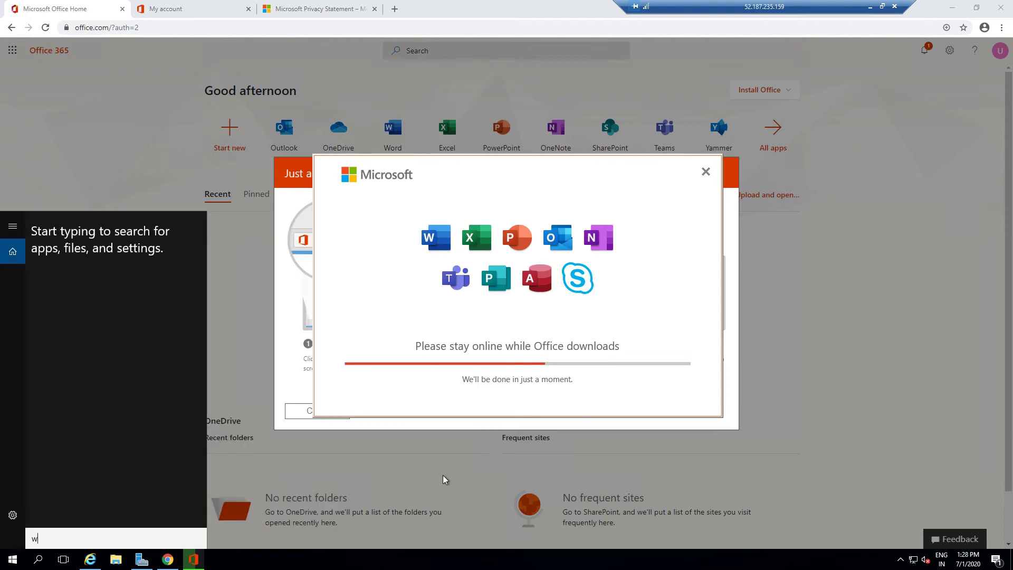
{"action": "type", "text": "word"}
{"action": "key", "text": "BackSpace"}
{"action": "key", "text": "BackSpace"}
{"action": "key", "text": "BackSpace"}
{"action": "key", "text": "BackSpace"}
{"action": "left_click", "coordinate": [7, 564]}
{"action": "left_click", "coordinate": [6, 564]}
{"action": "left_click", "coordinate": [6, 565]}
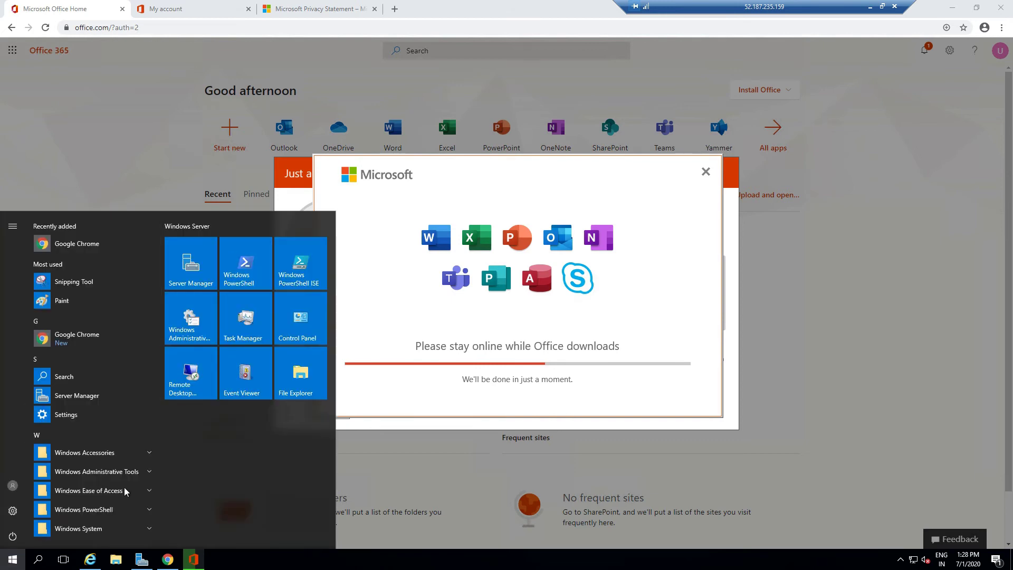
{"action": "scroll", "coordinate": [105, 475], "scroll_direction": "down", "scroll_amount": 1}
{"action": "scroll", "coordinate": [116, 338], "scroll_direction": "up", "scroll_amount": 1}
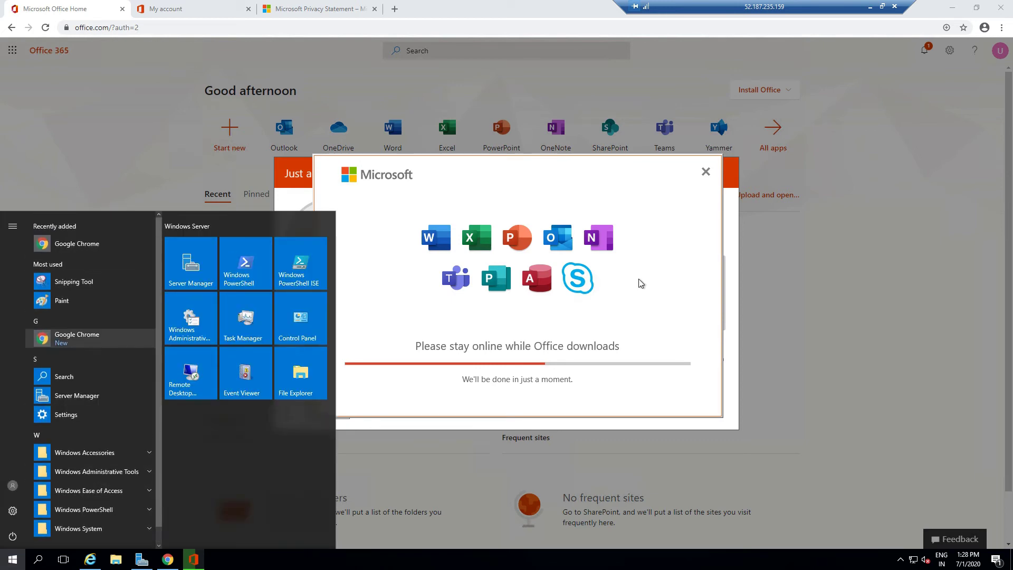
{"action": "left_click", "coordinate": [499, 327]}
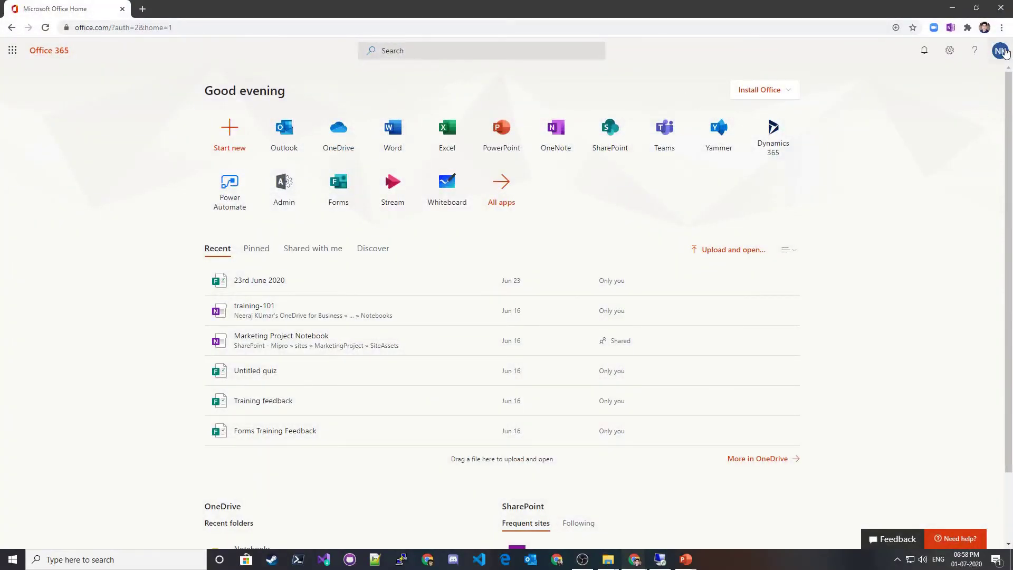
- Open the Microsoft 365 admin center and the test user's account details
{"action": "left_click", "coordinate": [1001, 50]}
{"action": "left_click", "coordinate": [1001, 50]}
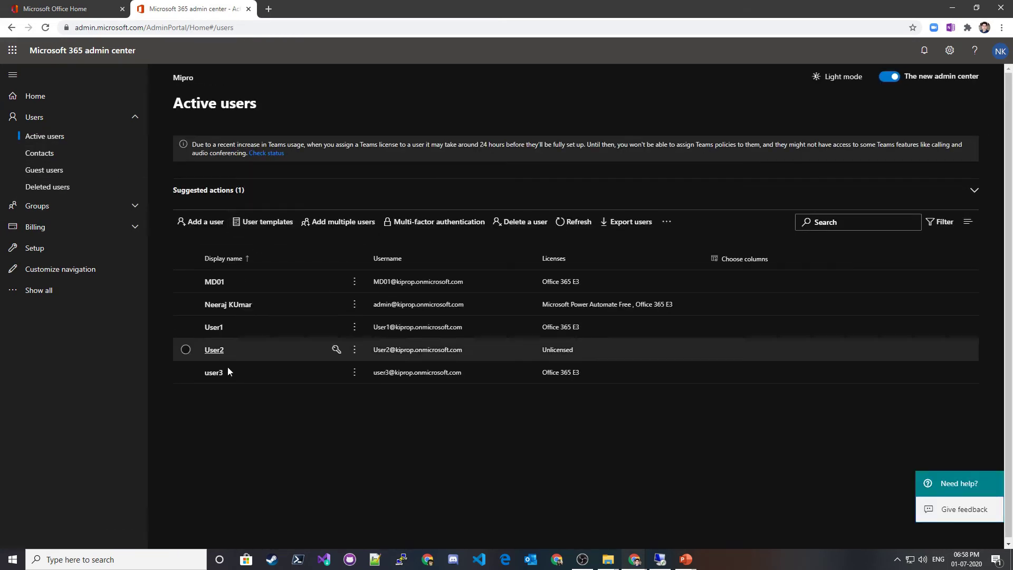
{"action": "left_click", "coordinate": [214, 329]}
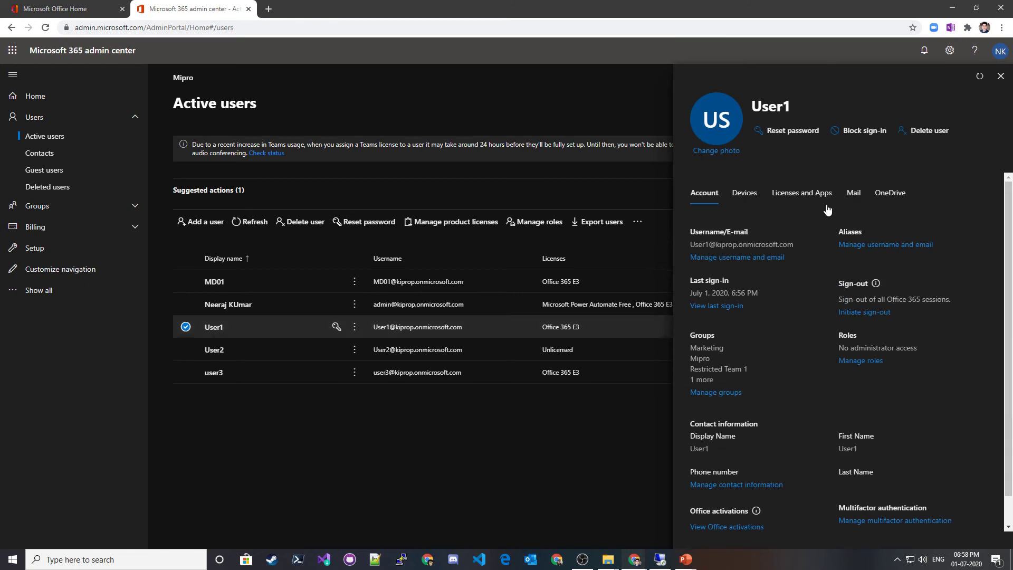
- Check the Licenses and apps tab shows Office 365 E3, then close the details panel
{"action": "left_click", "coordinate": [801, 193]}
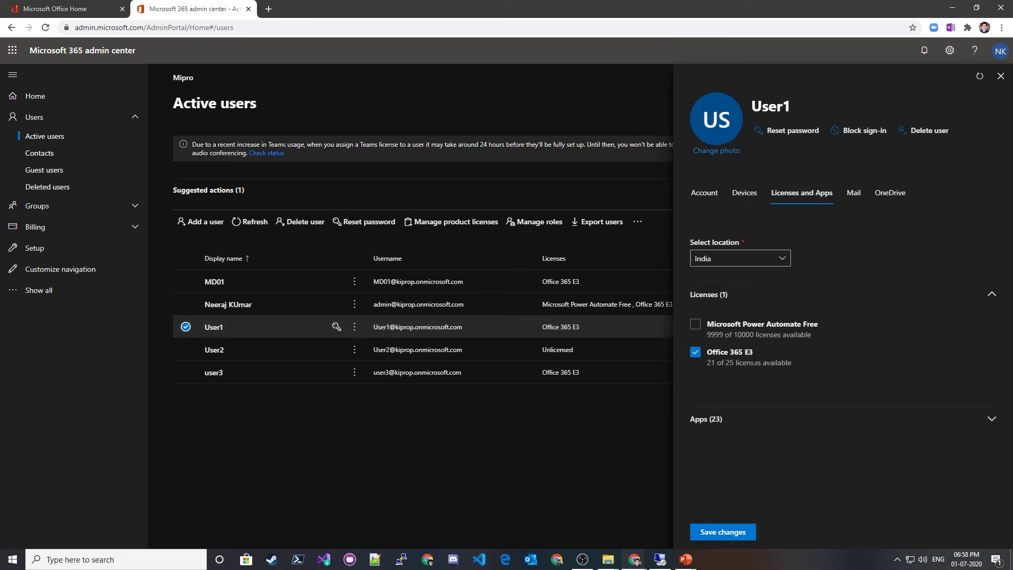
{"action": "left_click", "coordinate": [987, 421]}
{"action": "scroll", "coordinate": [793, 353], "scroll_direction": "down", "scroll_amount": 4}
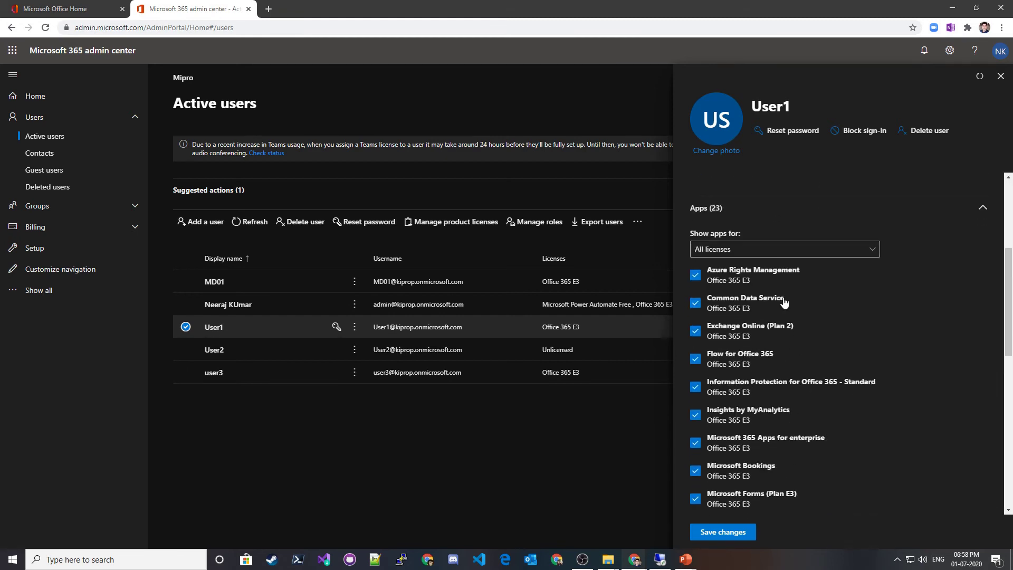
{"action": "scroll", "coordinate": [784, 278], "scroll_direction": "down", "scroll_amount": 6}
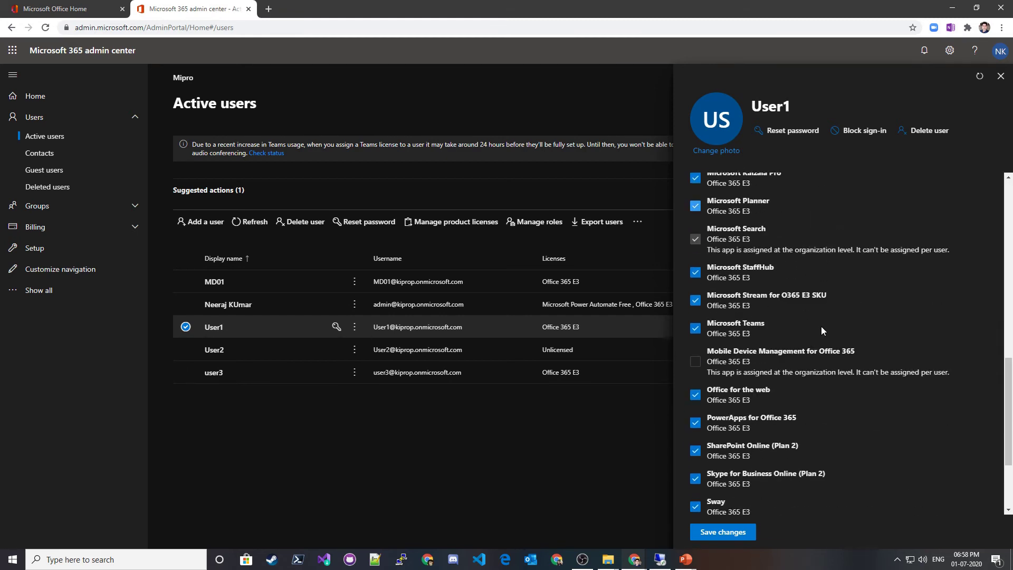
{"action": "scroll", "coordinate": [850, 337], "scroll_direction": "down", "scroll_amount": 1}
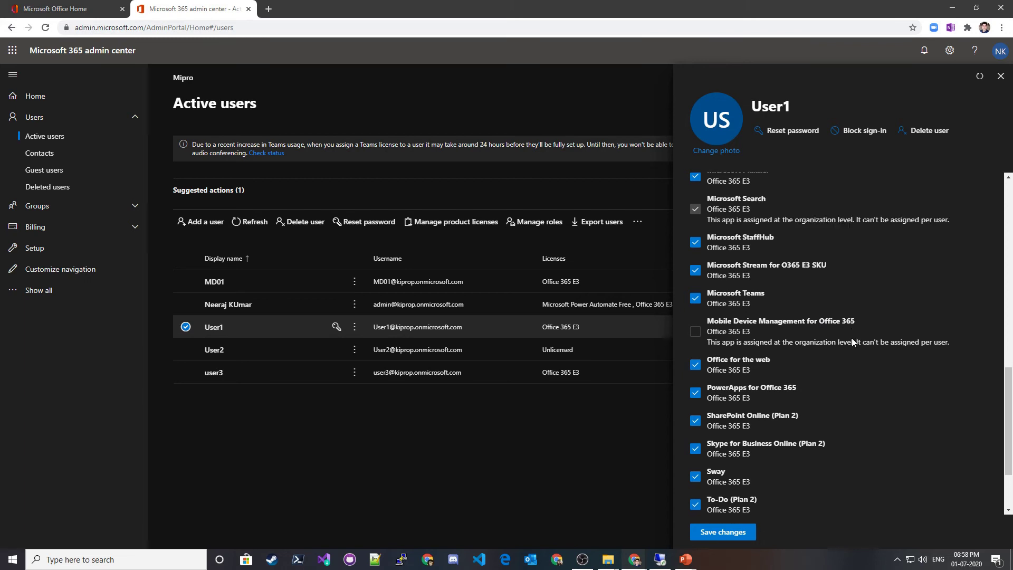
{"action": "scroll", "coordinate": [813, 339], "scroll_direction": "up", "scroll_amount": 10}
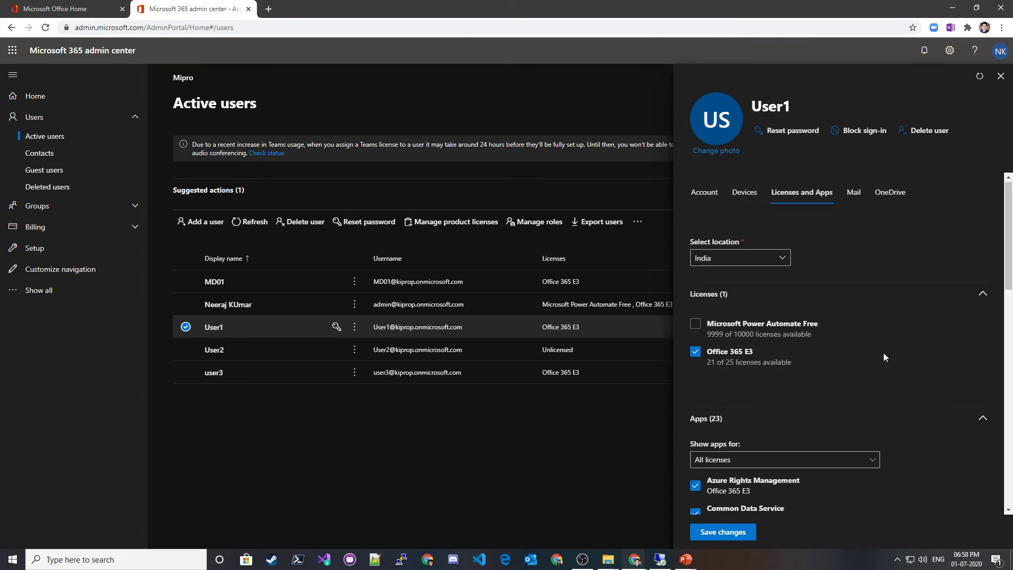
{"action": "scroll", "coordinate": [839, 352], "scroll_direction": "down", "scroll_amount": 6}
{"action": "left_click", "coordinate": [1001, 76]}
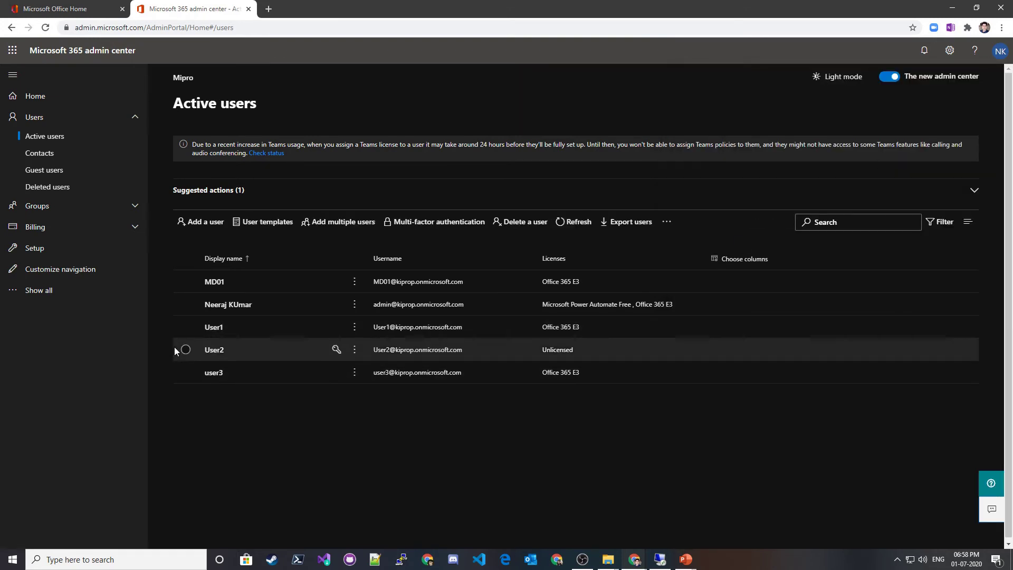
{"action": "left_click", "coordinate": [87, 7]}
{"action": "left_click", "coordinate": [168, 7]}
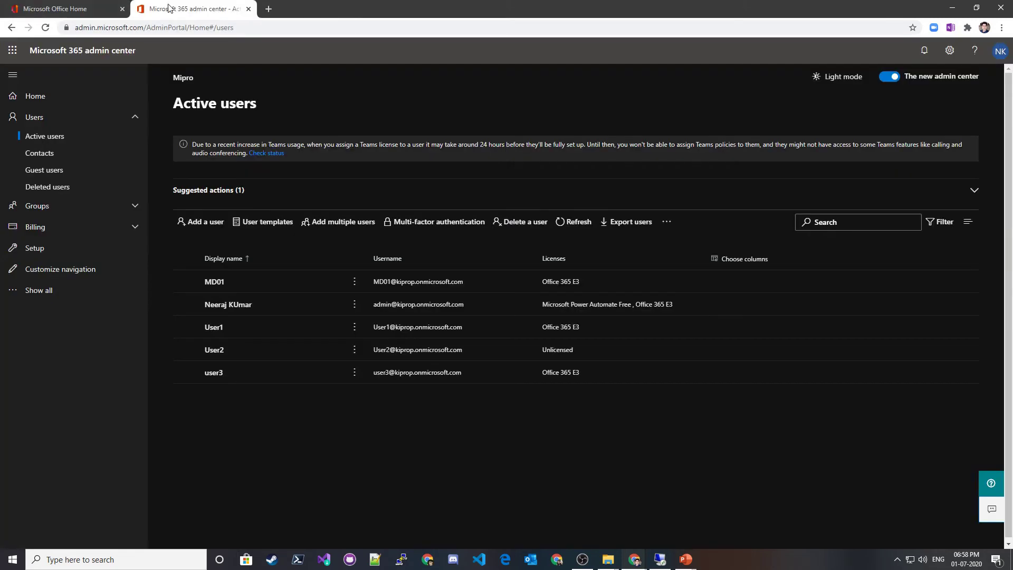
- In the remote session's Start menu, expand Recently added and launch Word
{"action": "left_click", "coordinate": [659, 560]}
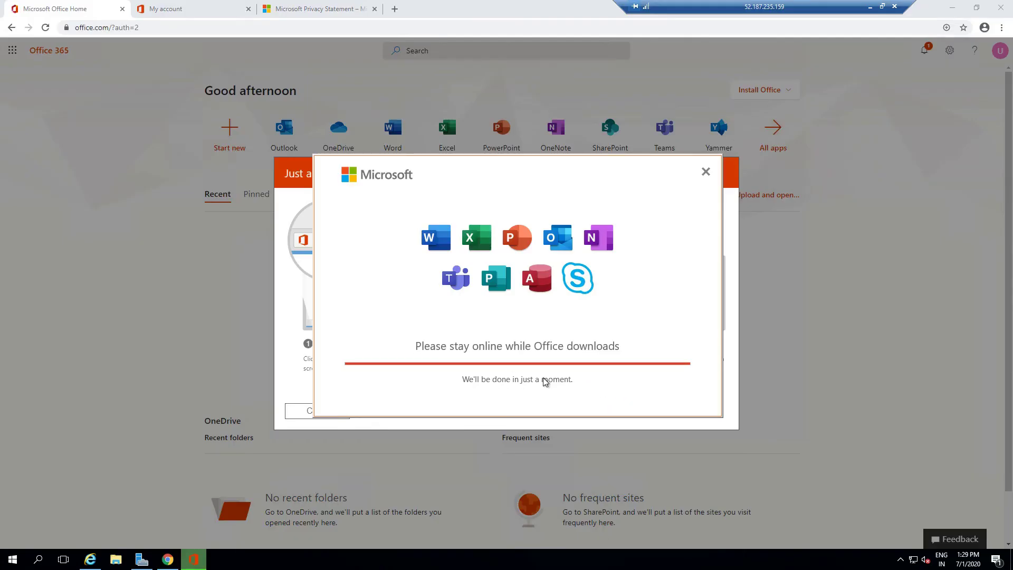
{"action": "left_click", "coordinate": [13, 559]}
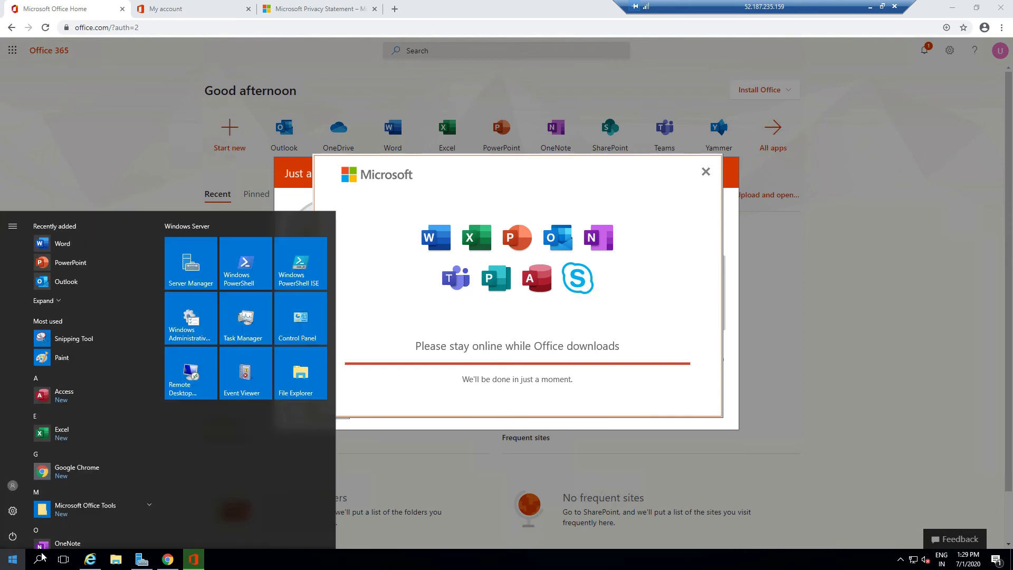
{"action": "left_click", "coordinate": [53, 303]}
{"action": "left_click", "coordinate": [63, 244]}
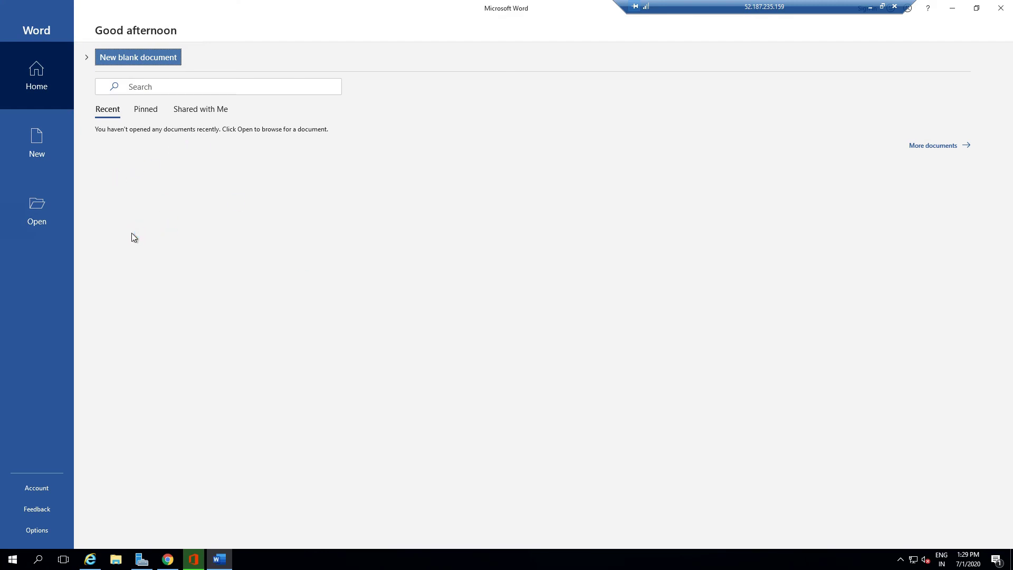
- Start a blank Word document, Document1, and accept the Microsoft 365 license agreement
{"action": "left_click", "coordinate": [130, 59]}
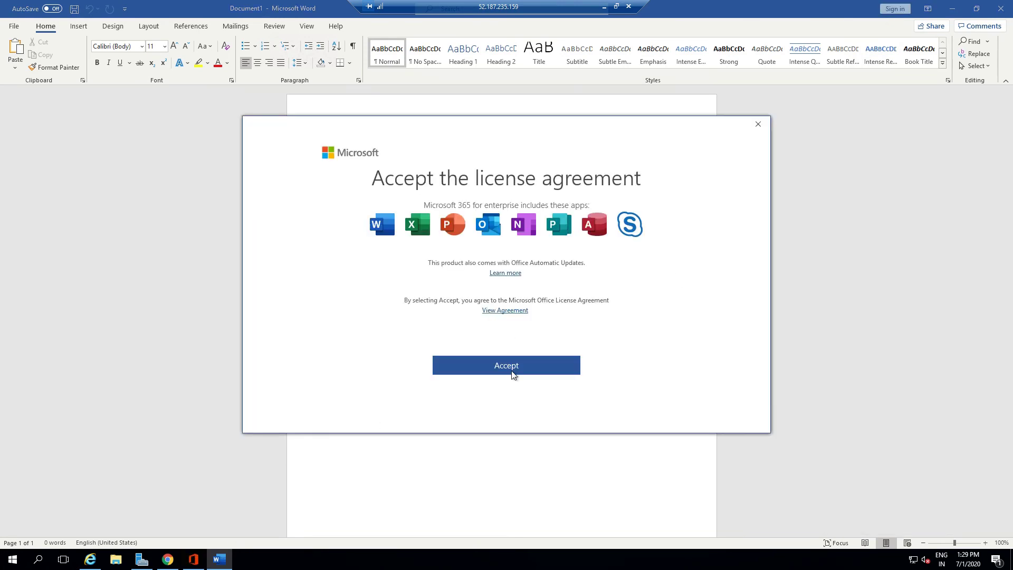
{"action": "left_click", "coordinate": [512, 369]}
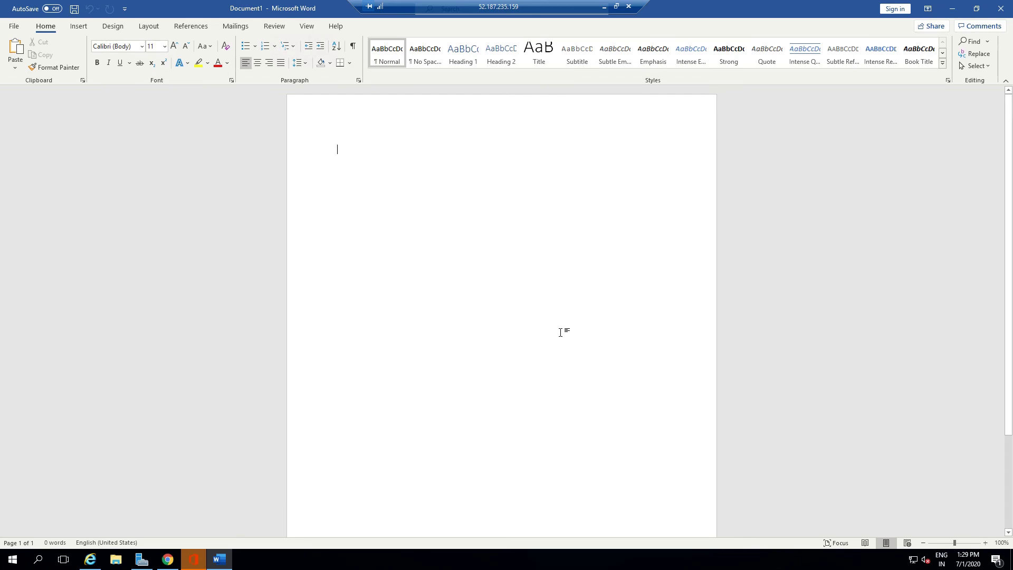
- Sign Word in to the onmicrosoft work account using its e-mail address and account password
{"action": "left_click", "coordinate": [895, 8]}
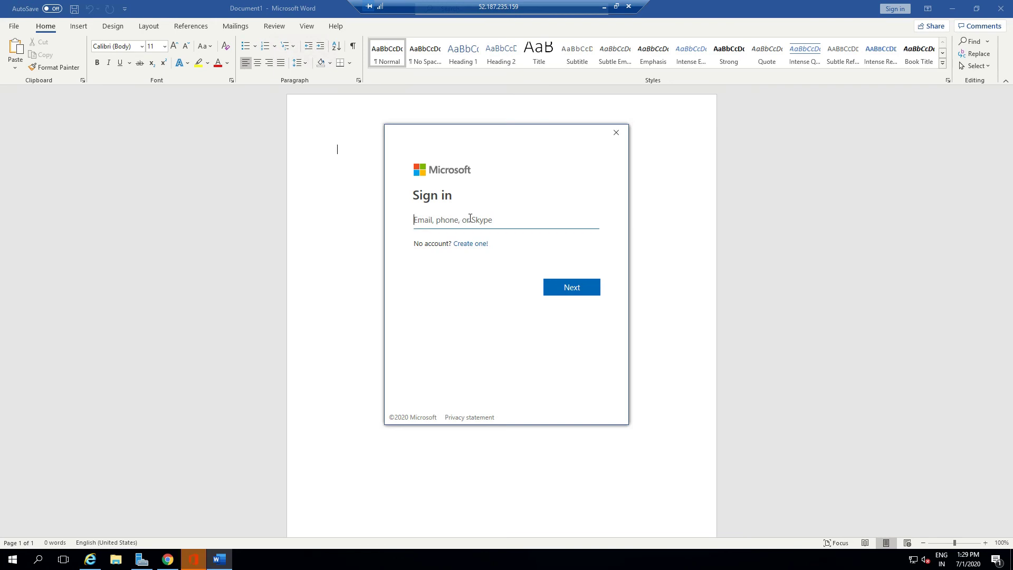
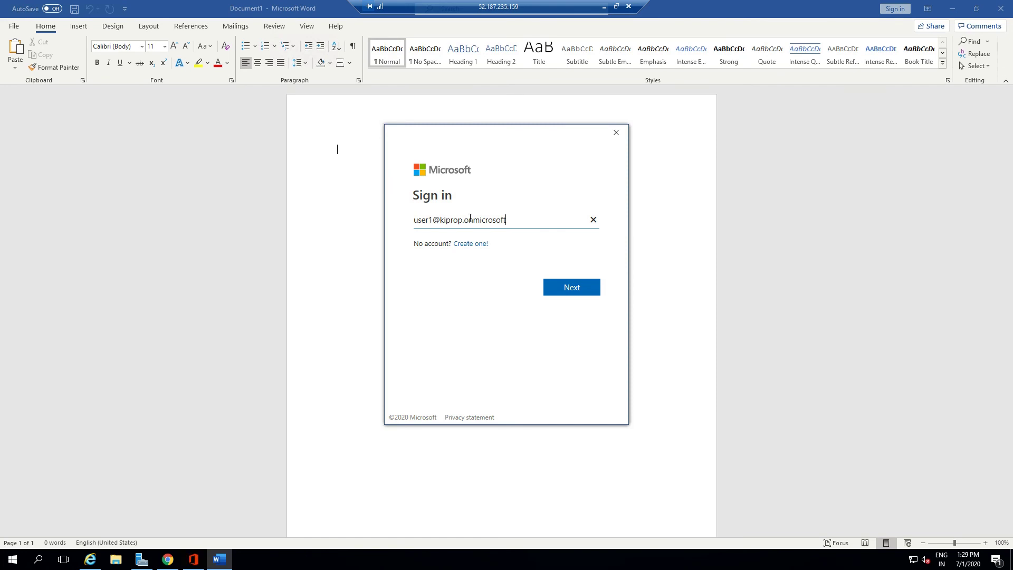
{"action": "left_click", "coordinate": [578, 291]}
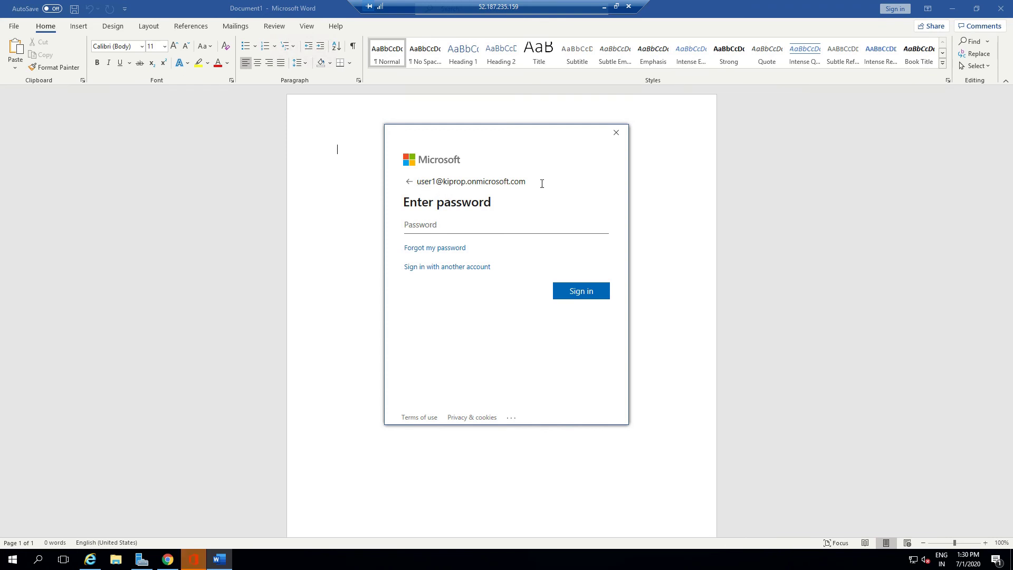
{"action": "left_click", "coordinate": [433, 227]}
{"action": "type", "text": "•••••••••"}
{"action": "key", "text": "Return"}
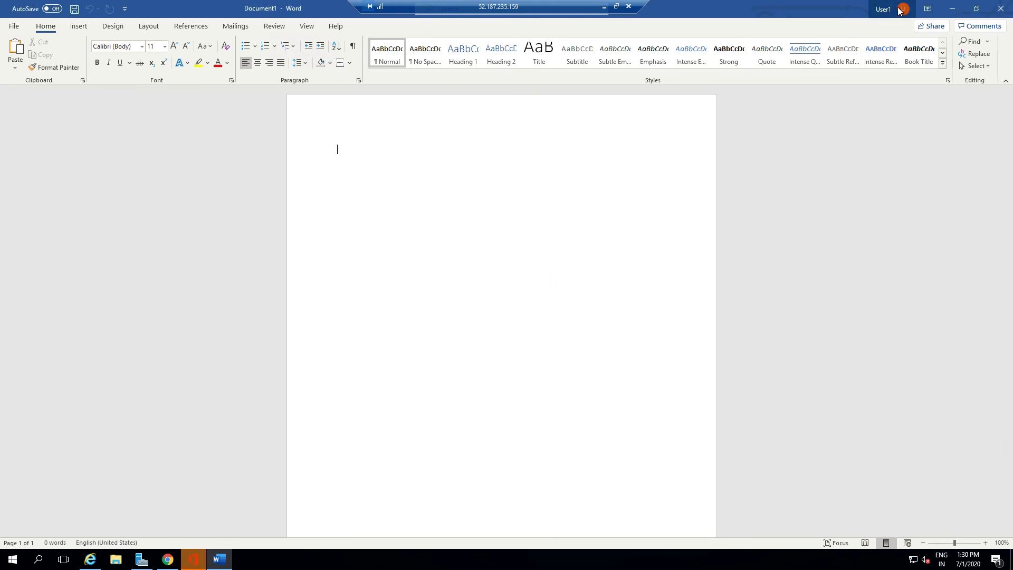
- Verify the signed-in account, close the 'You're all set' confirmation, and show the Start menu's Office apps
{"action": "left_click", "coordinate": [903, 10]}
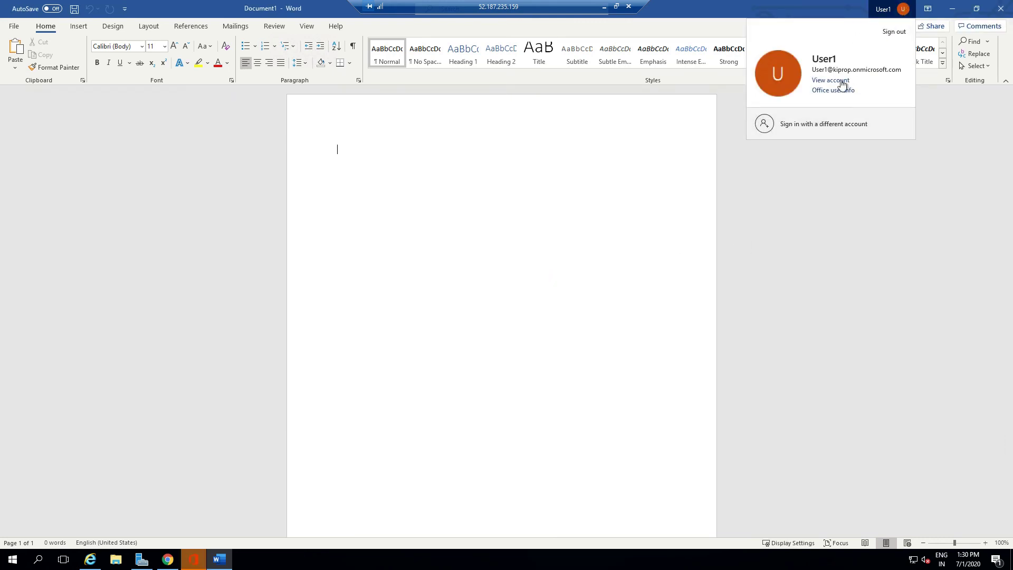
{"action": "left_click", "coordinate": [821, 279]}
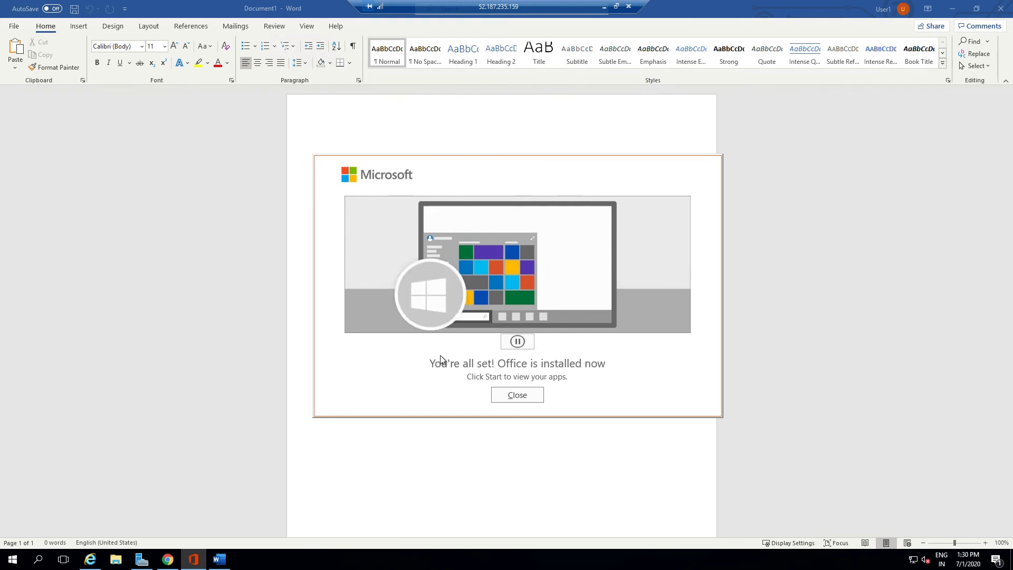
{"action": "left_click", "coordinate": [515, 395]}
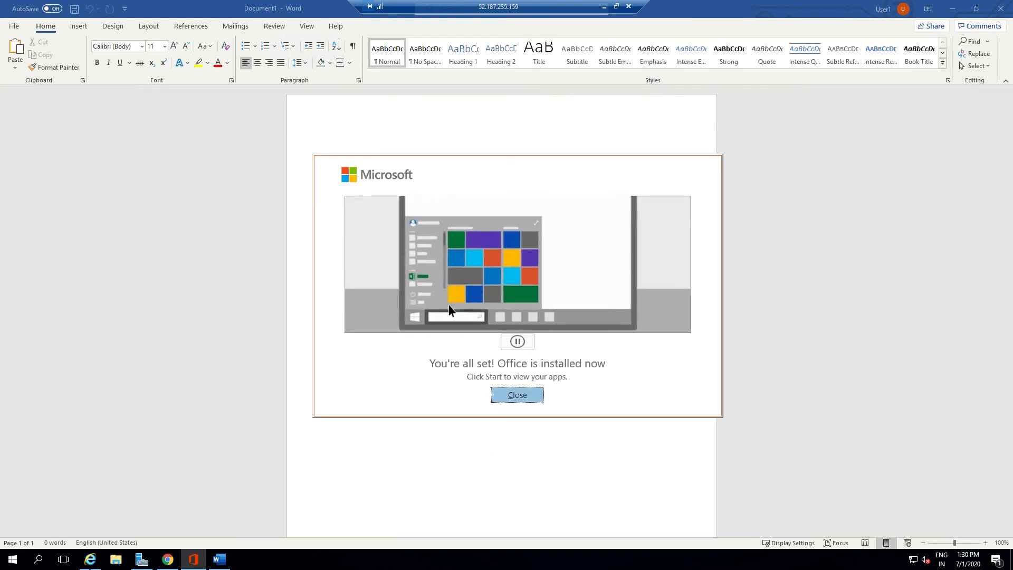
{"action": "key", "text": "super"}
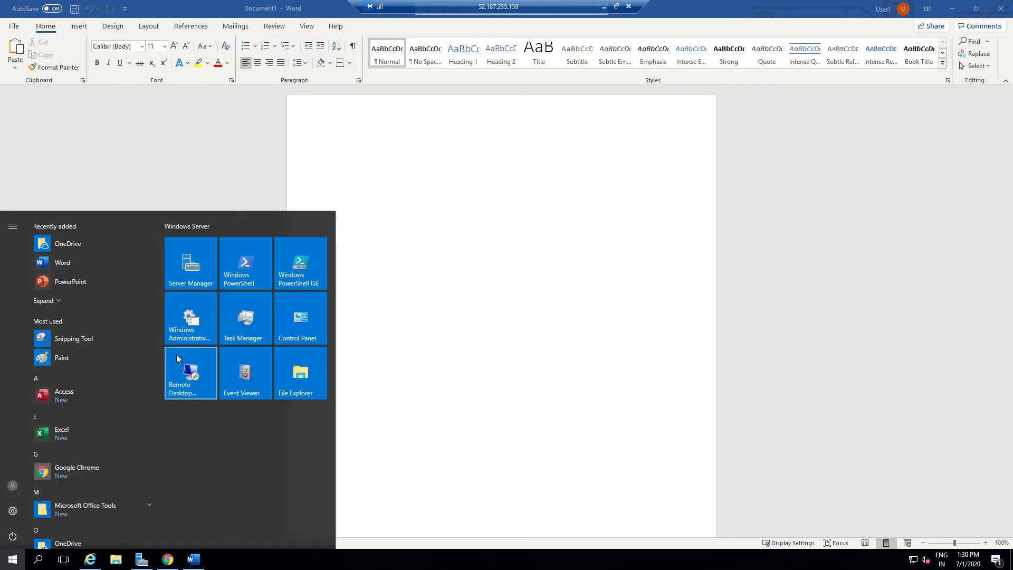
- Launch PowerPoint, confirm it uses the work account, create blank Presentation1, then close PowerPoint
{"action": "left_click", "coordinate": [61, 285]}
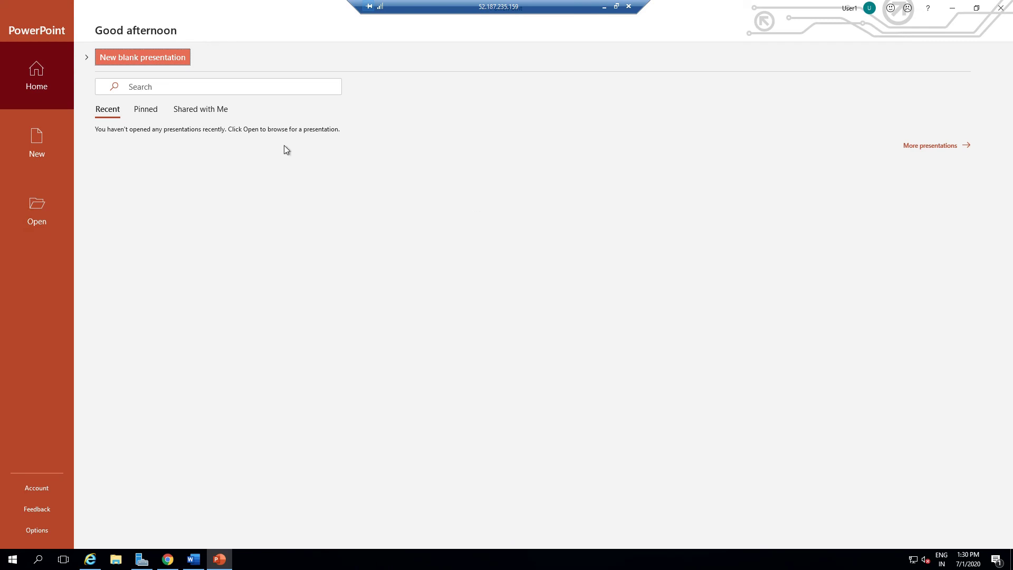
{"action": "left_click", "coordinate": [858, 8]}
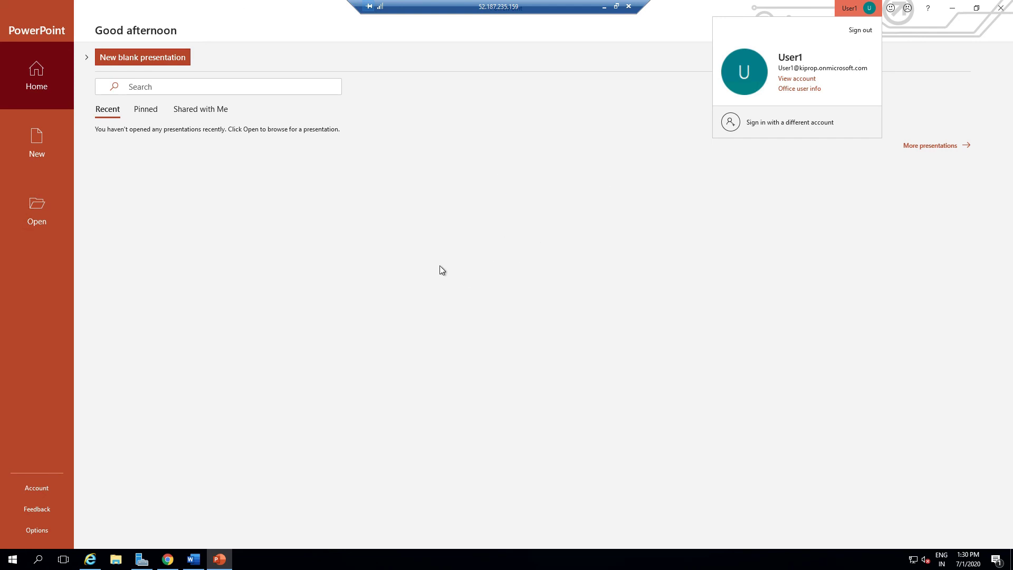
{"action": "left_click", "coordinate": [676, 238]}
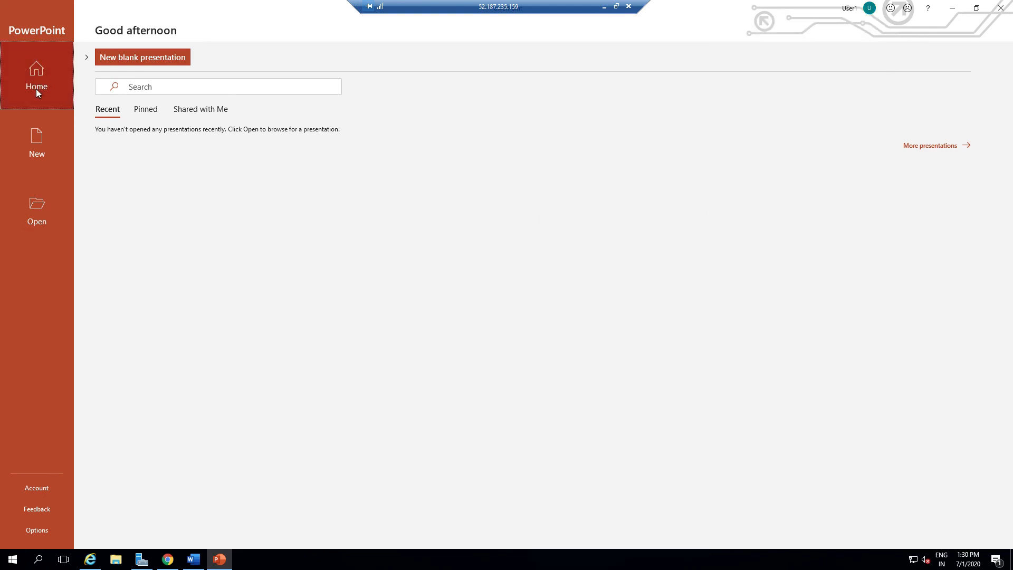
{"action": "left_click", "coordinate": [160, 58]}
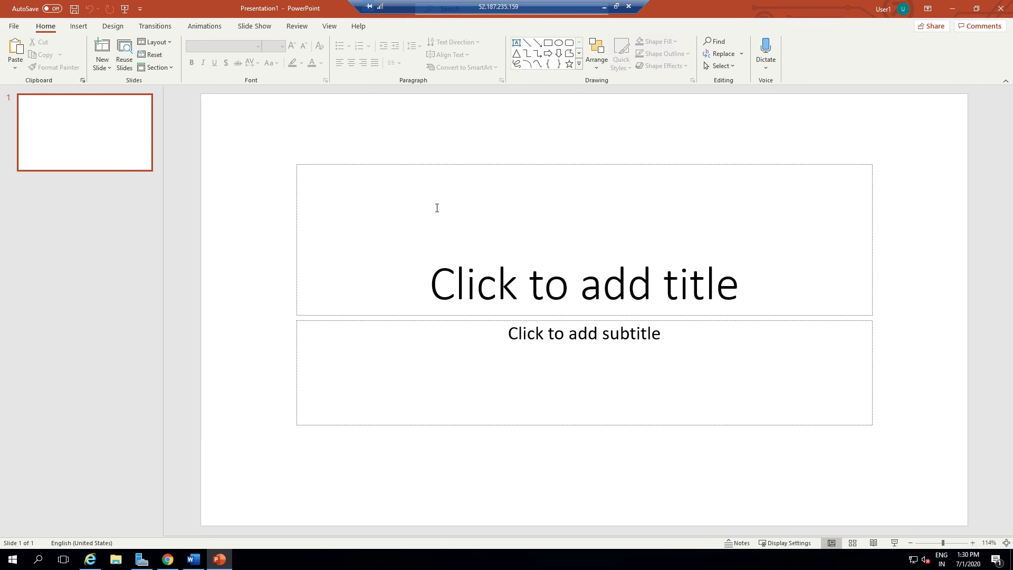
{"action": "left_click", "coordinate": [1001, 8]}
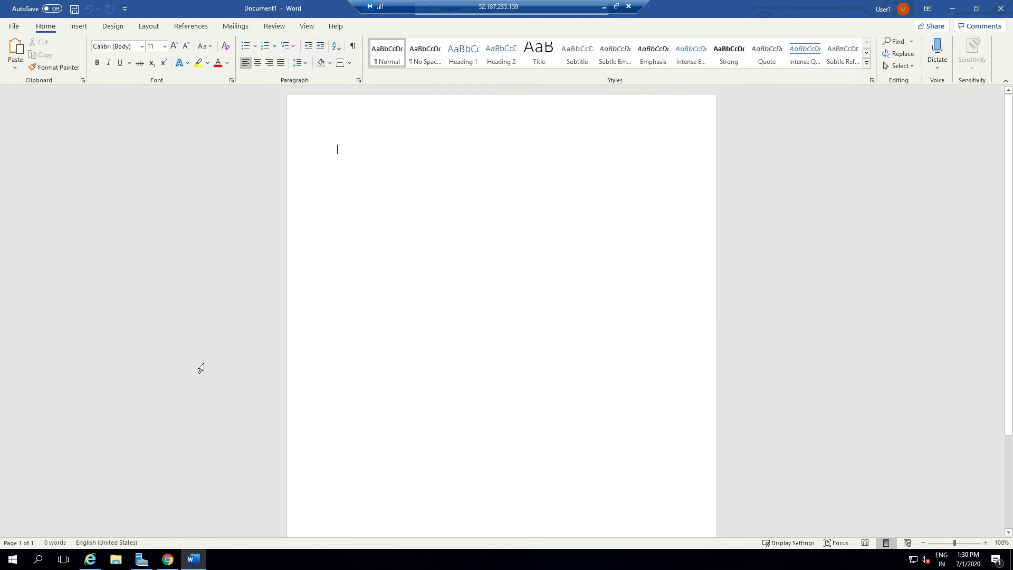
{"action": "left_click", "coordinate": [7, 561]}
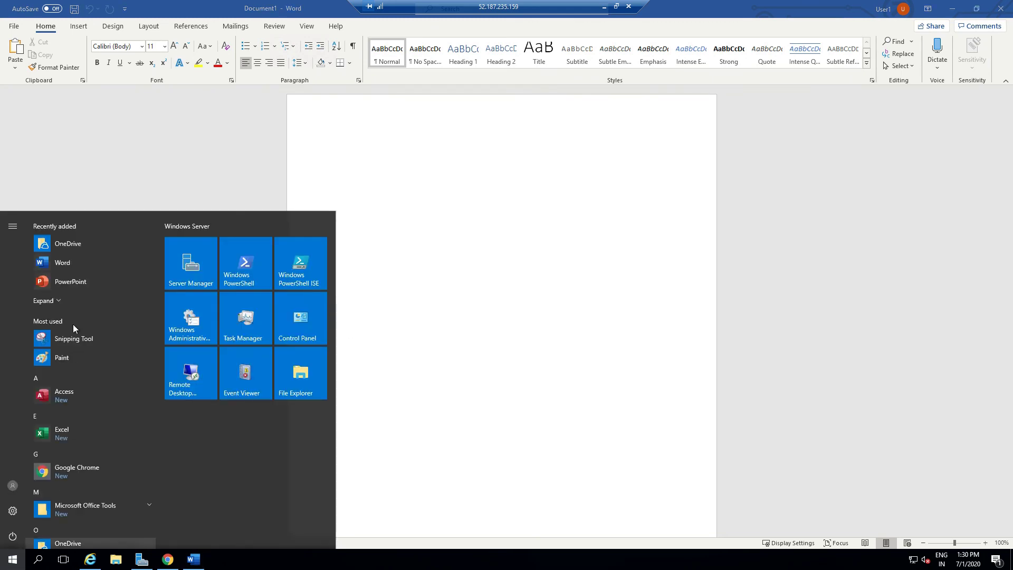
{"action": "left_click", "coordinate": [45, 300]}
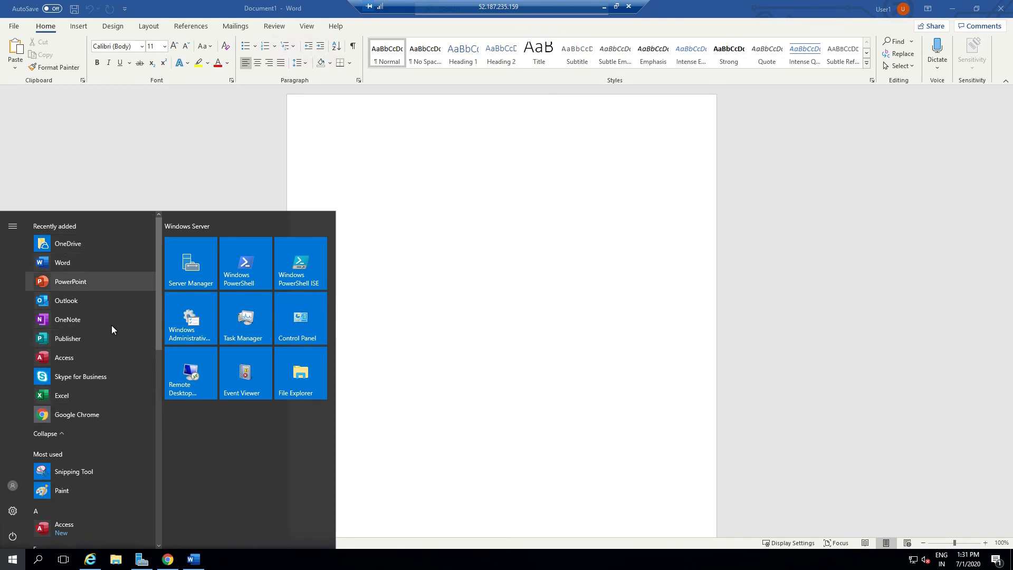
{"action": "left_click", "coordinate": [483, 244]}
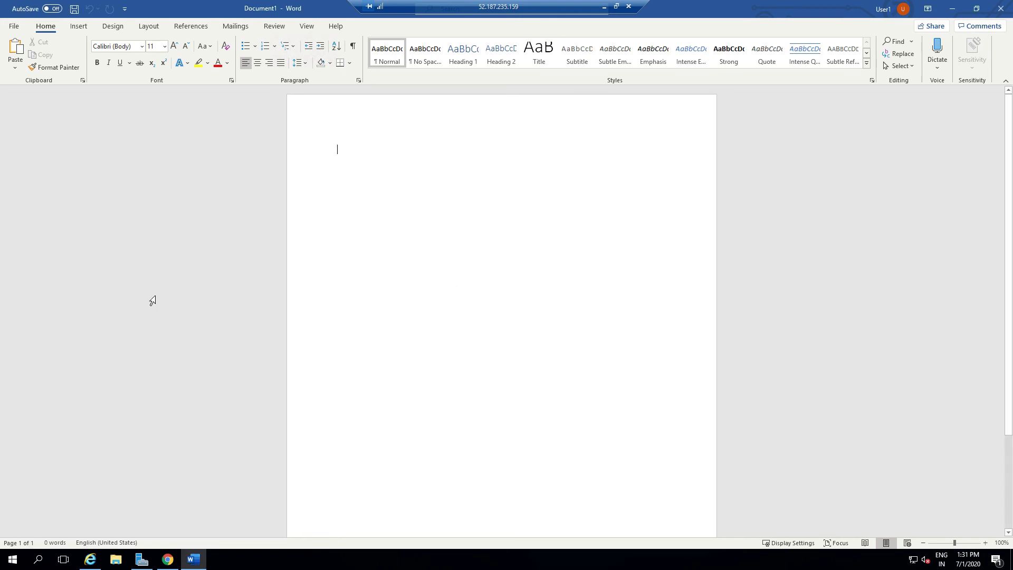